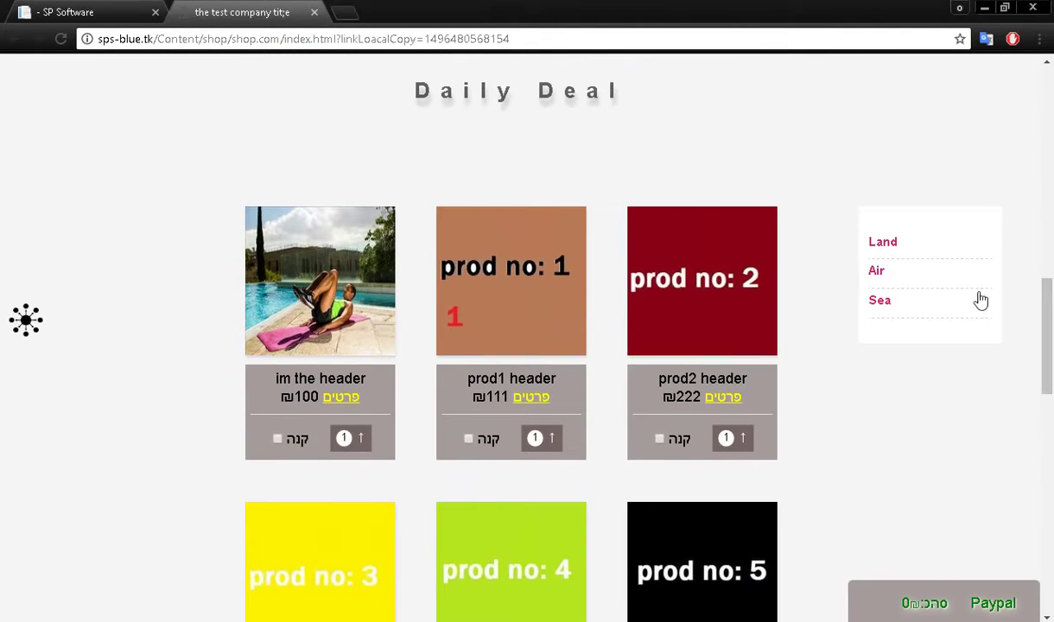
View the sport car products in the shop's Land category, then close the shop page
left_click(887, 246)
left_click(905, 335)
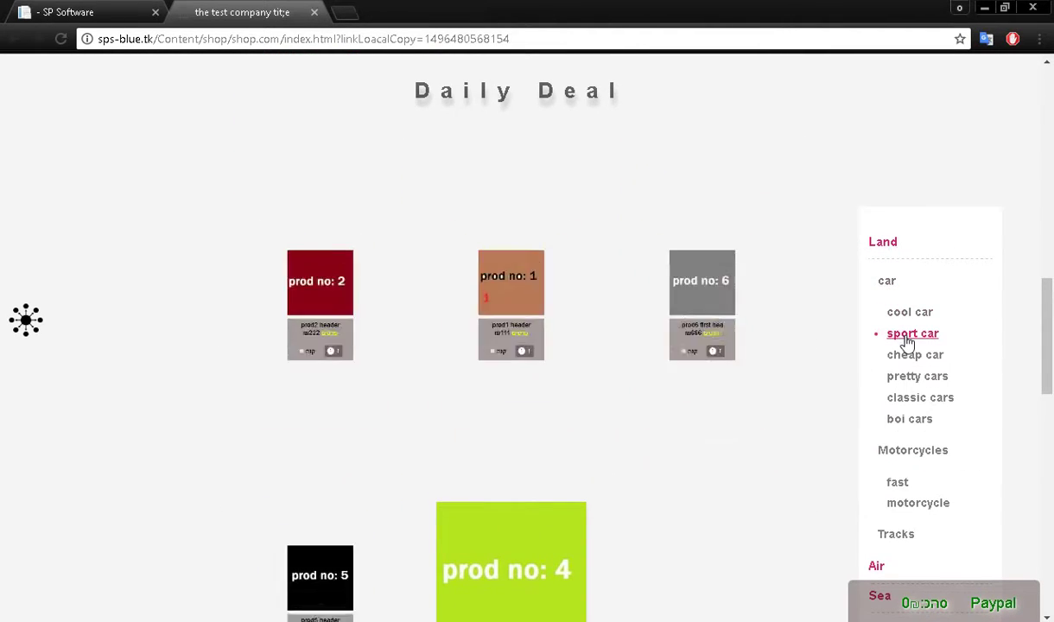
left_click_drag(1047, 349, 1025, 123)
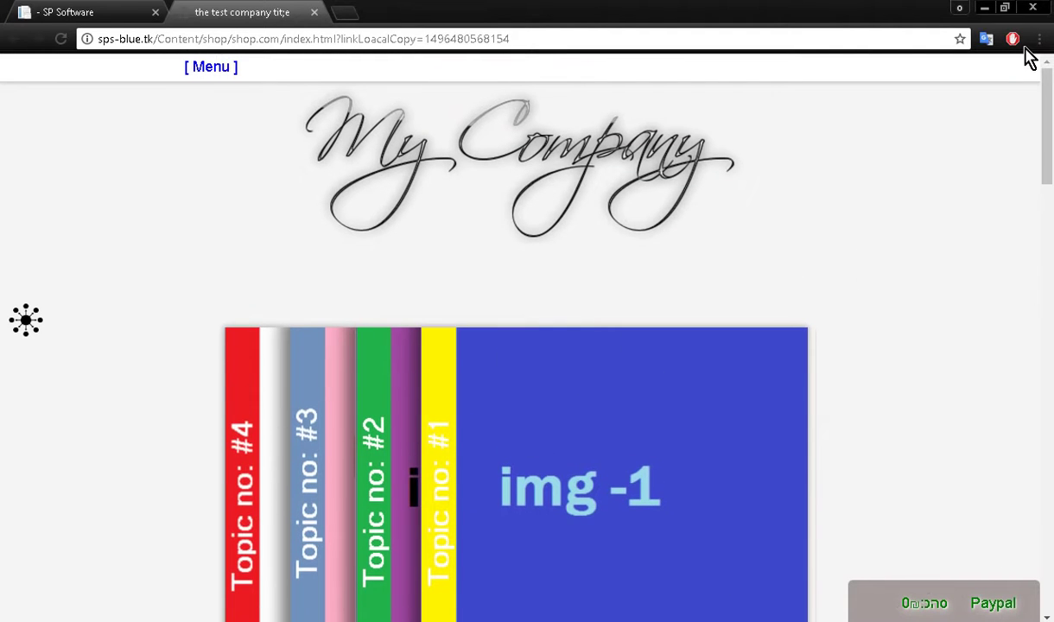
left_click(314, 12)
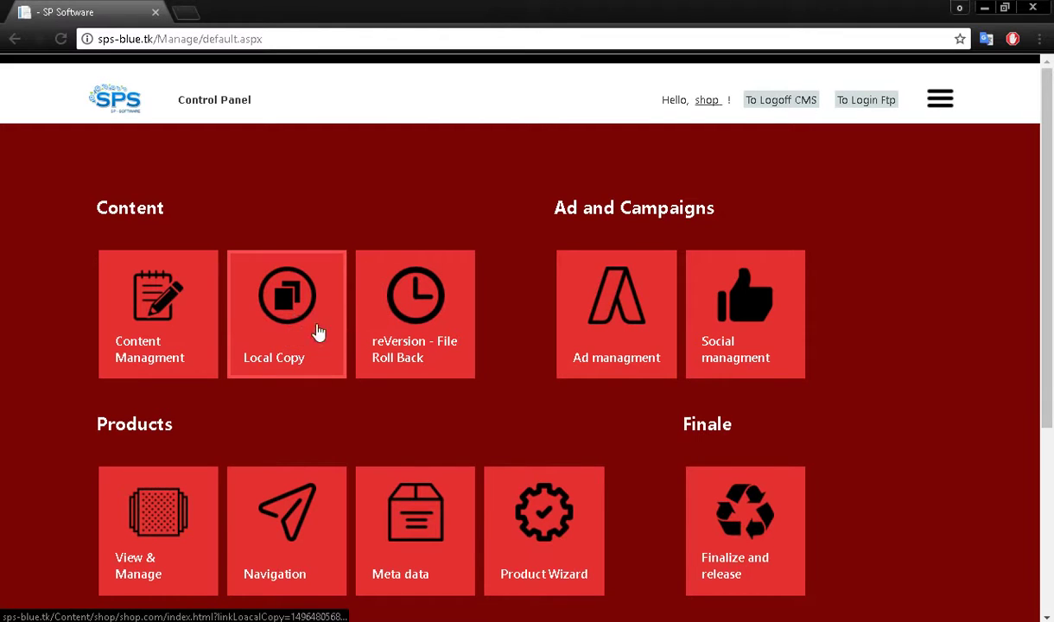
Load the existing ads in Ad management and start a new ad unit
left_click(629, 357)
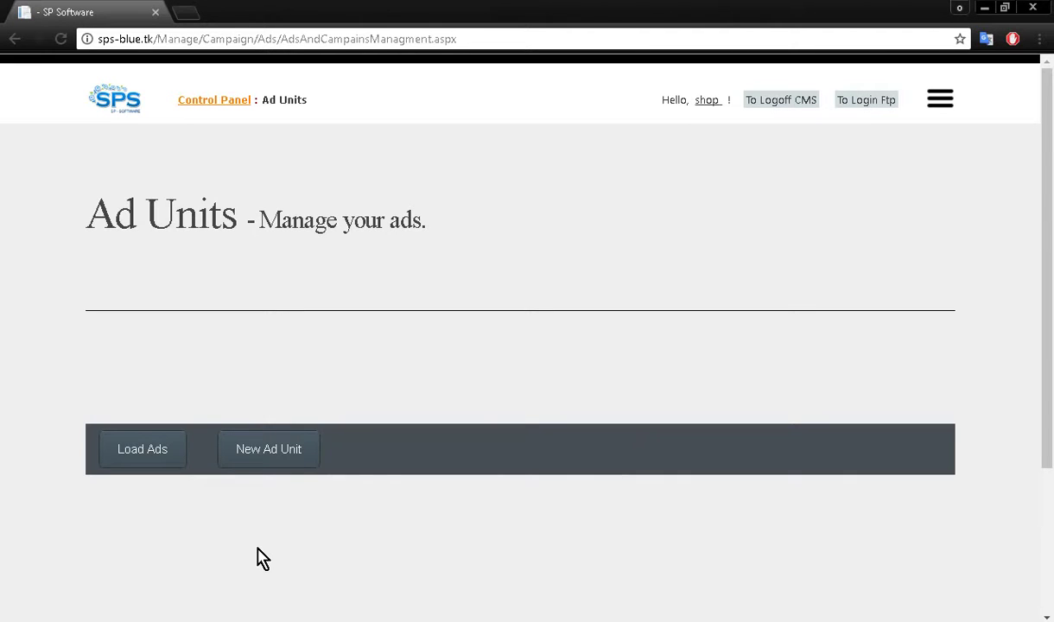
left_click(166, 458)
scroll(205, 533, "down", 3)
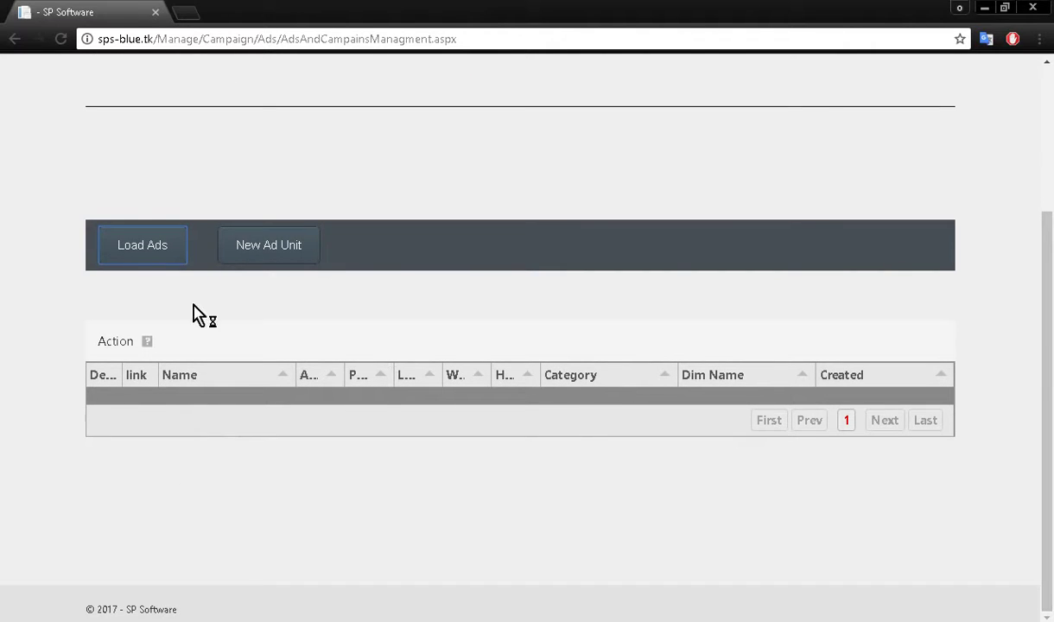
left_click(265, 249)
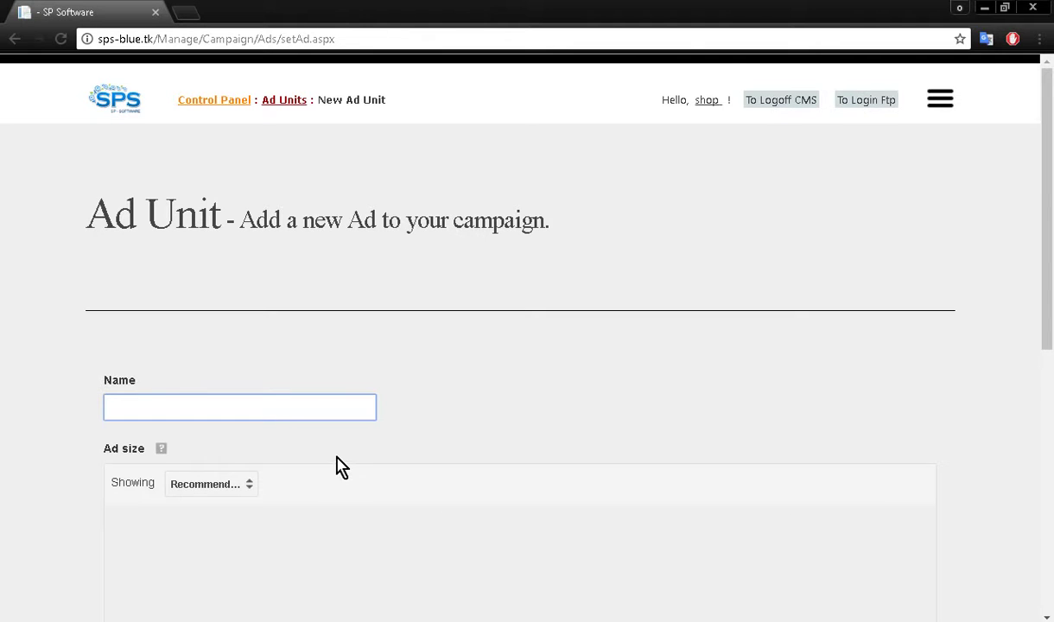
Copy adDemoA from the Notepad notes and enter it as the new ad unit's name
key("alt+Tab")
key("alt+Tab")
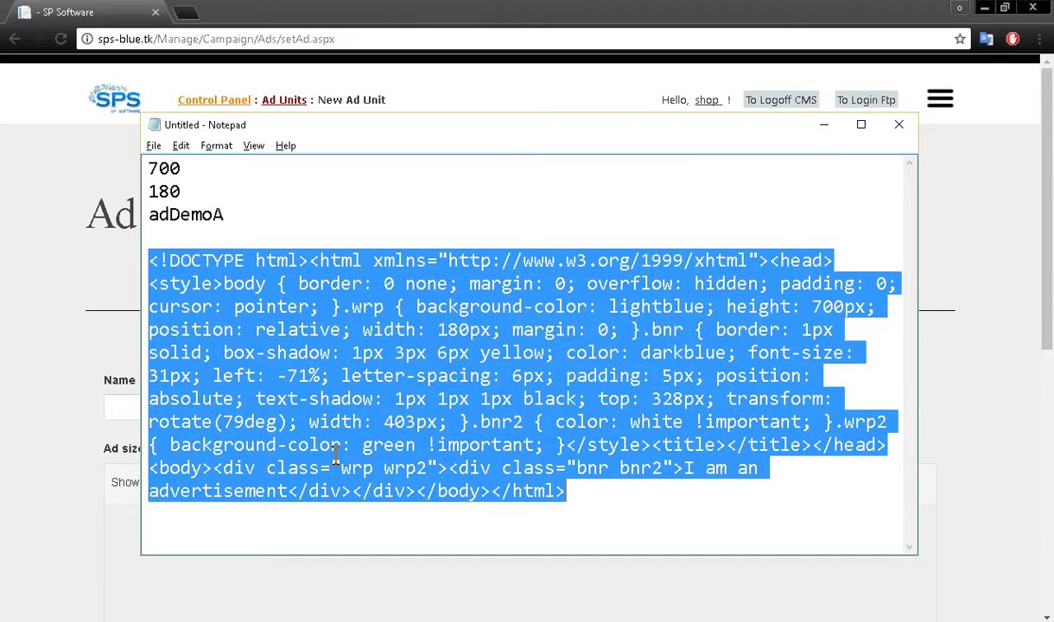
key("Up")
key("Up")
key("Up")
key("Up")
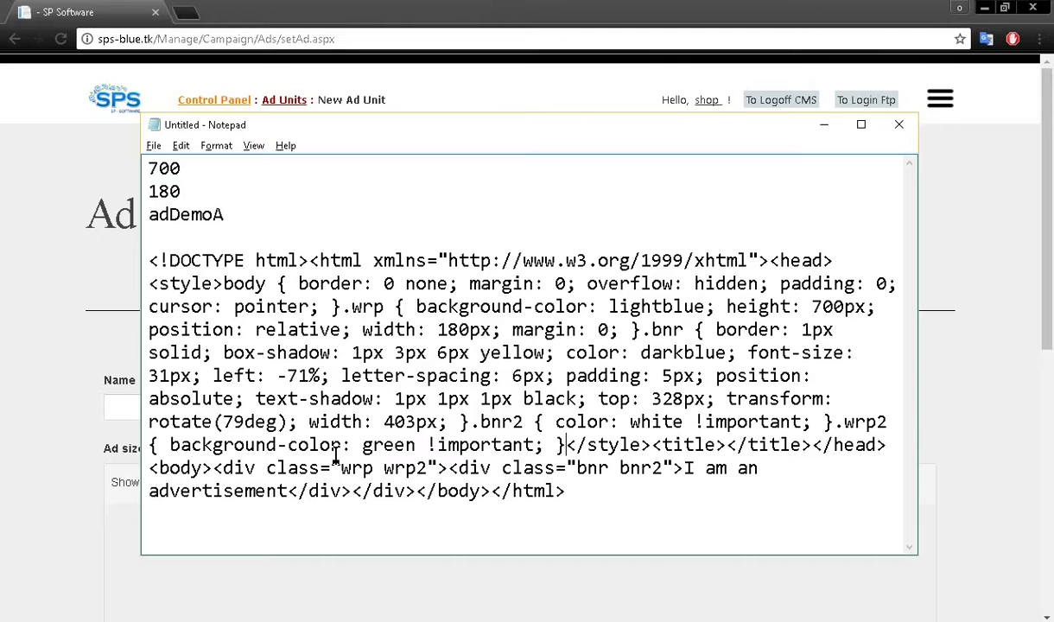
double_click(209, 212)
key("ctrl+c")
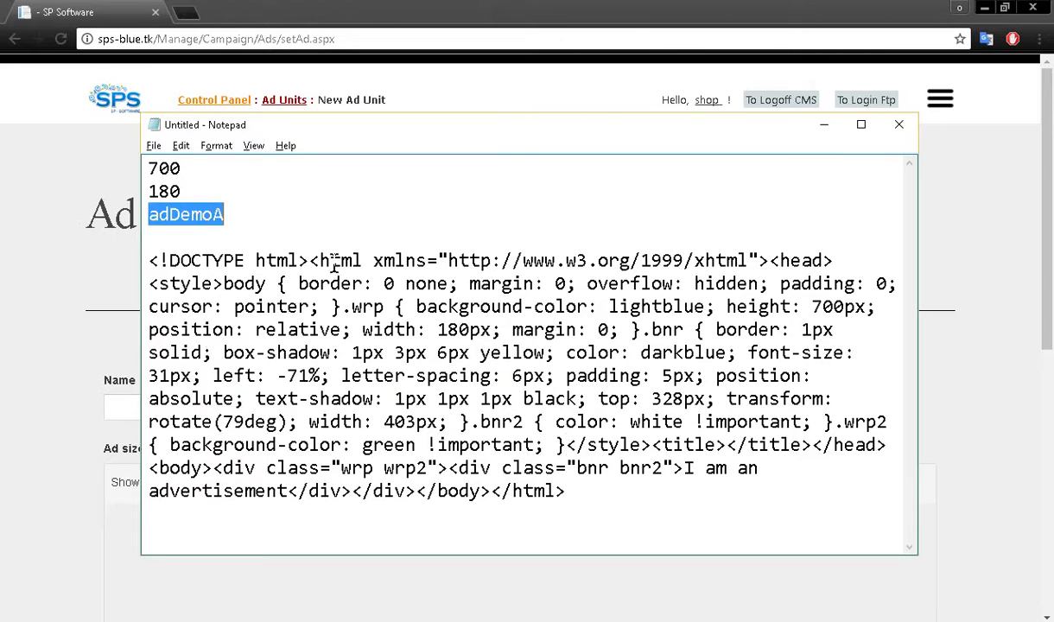
key("alt+Tab")
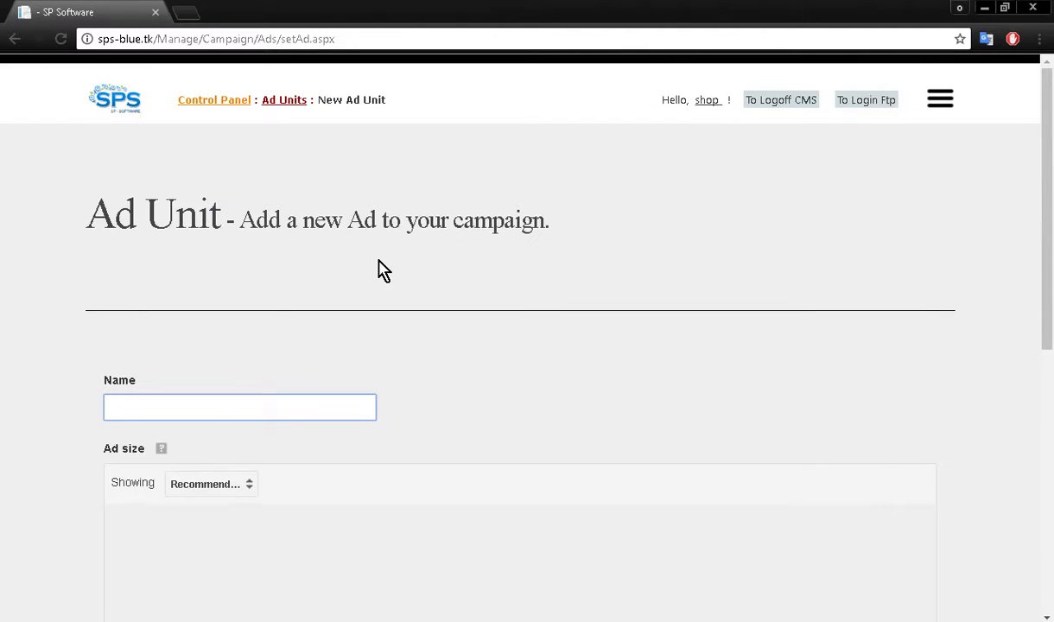
key("ctrl+v")
key("Down")
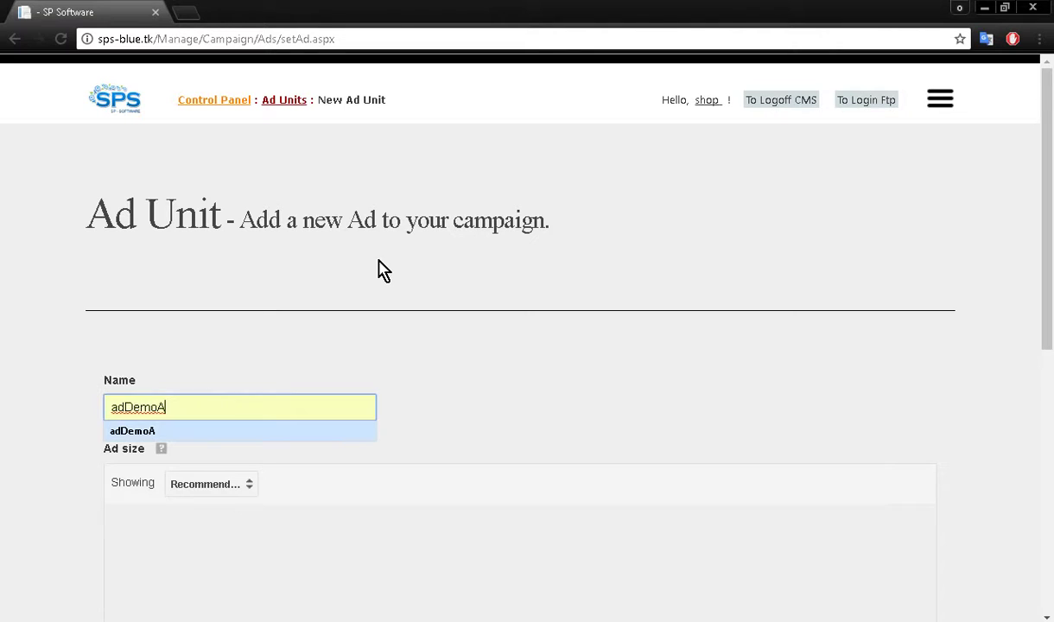
triple_click(810, 410)
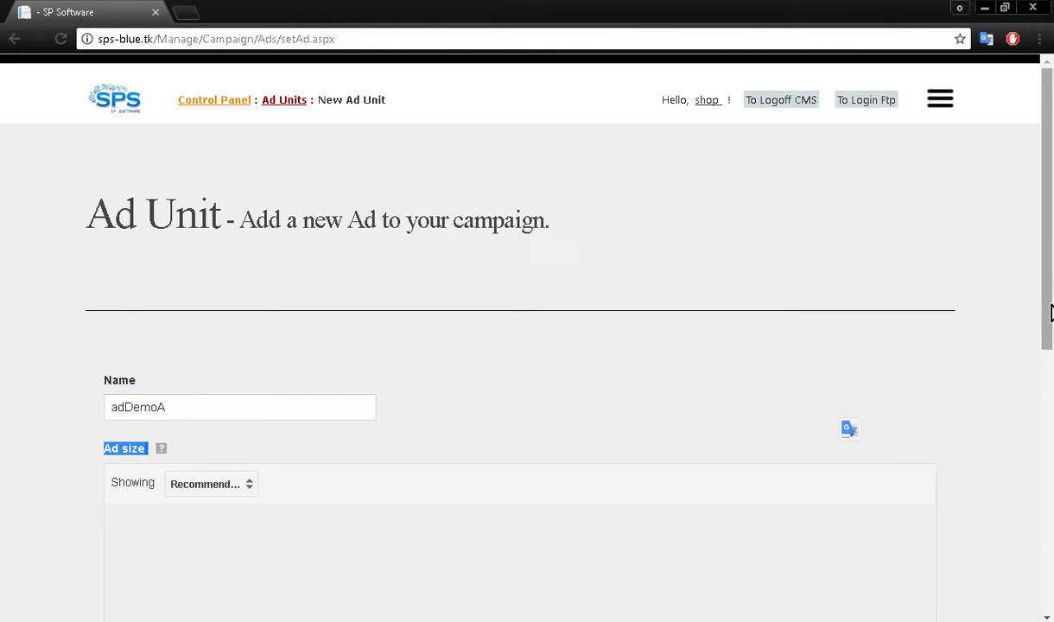
Show the Recommended ad sizes and preview the 728 x 90 Leaderboard and 336 x 280 Large Rectangle
scroll(1051, 344, "down", 1)
scroll(1051, 344, "down", 2)
left_click(437, 157)
mouse_move(166, 179)
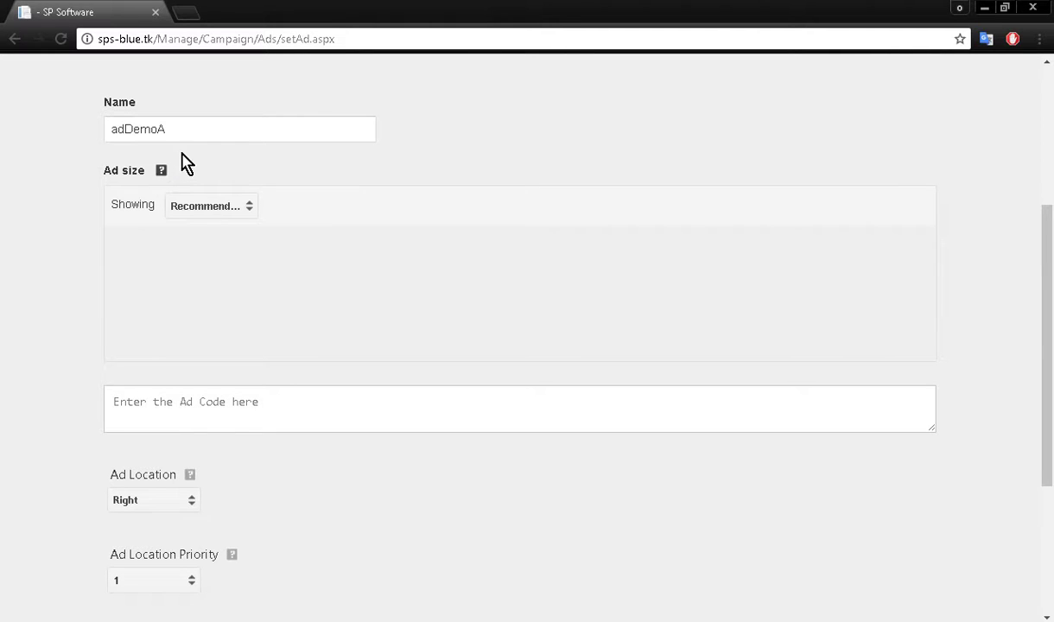
left_click(215, 207)
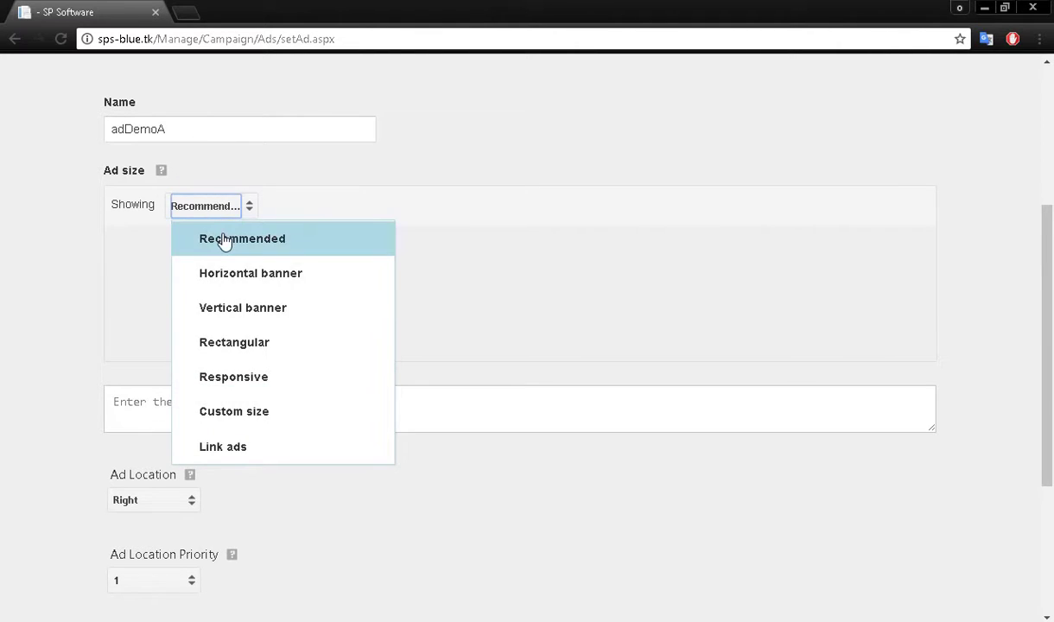
left_click(224, 240)
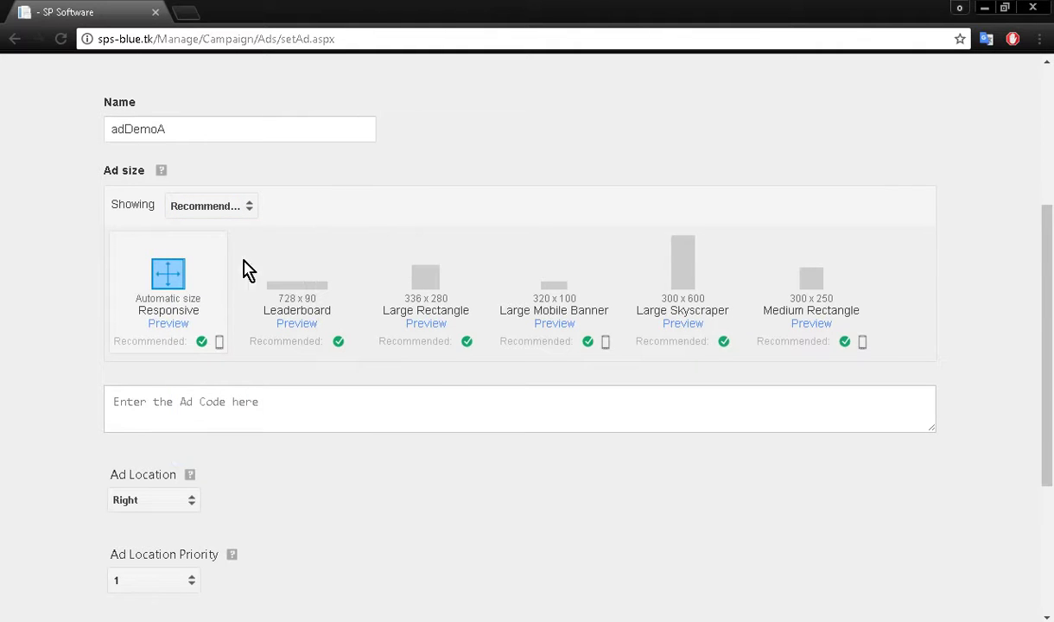
left_click(299, 324)
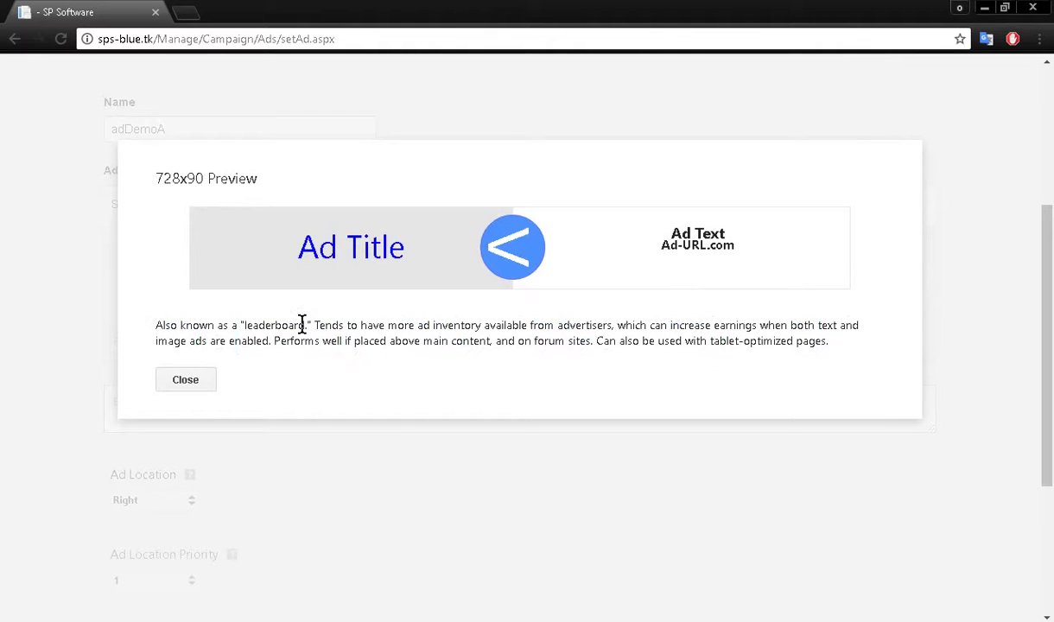
left_click(204, 381)
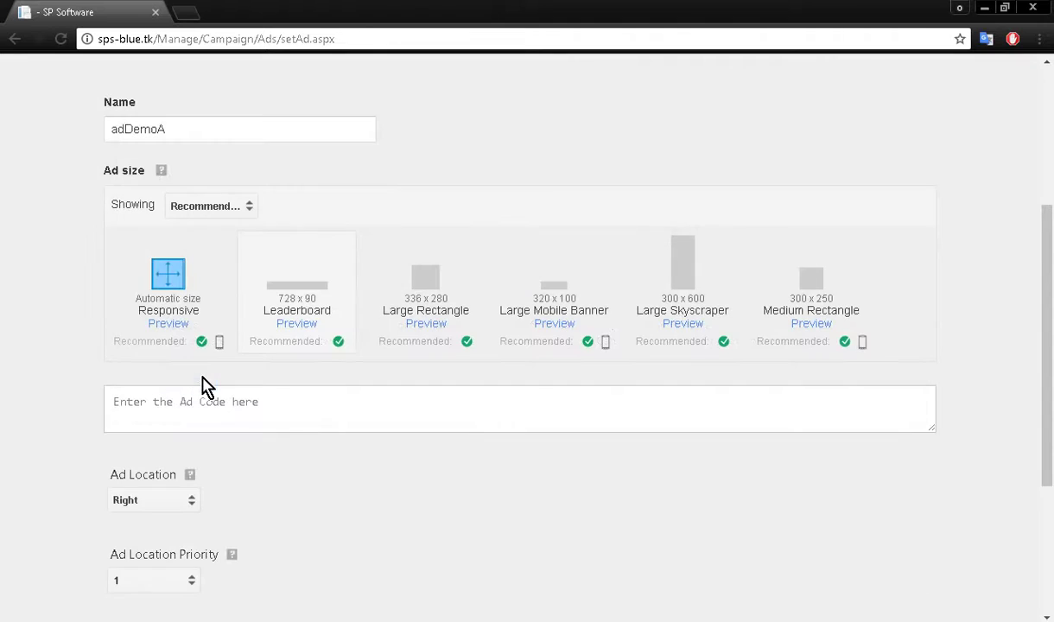
left_click(419, 326)
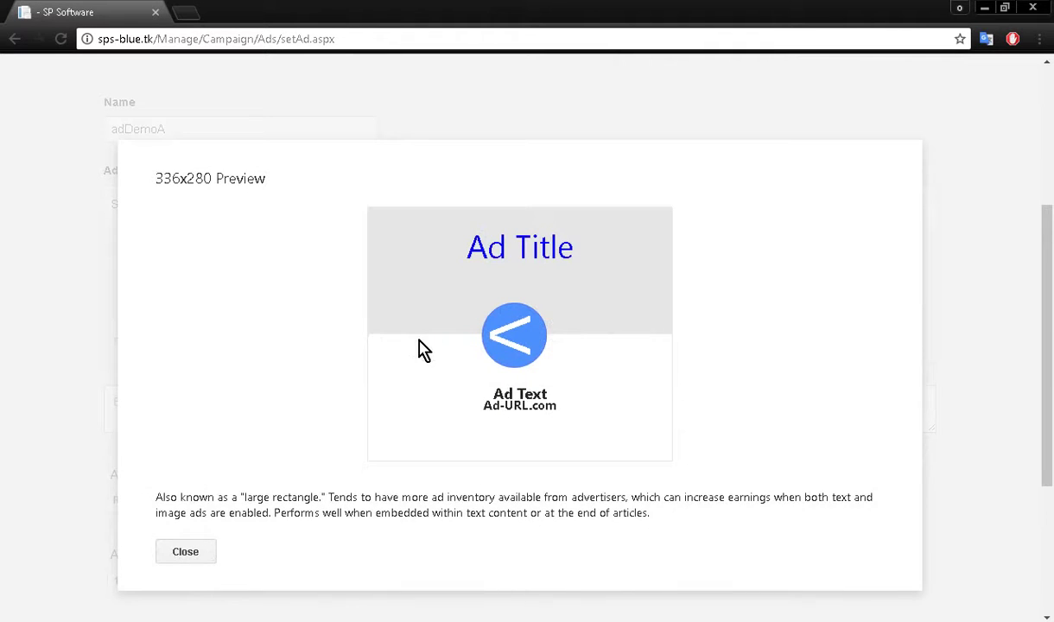
left_click(186, 552)
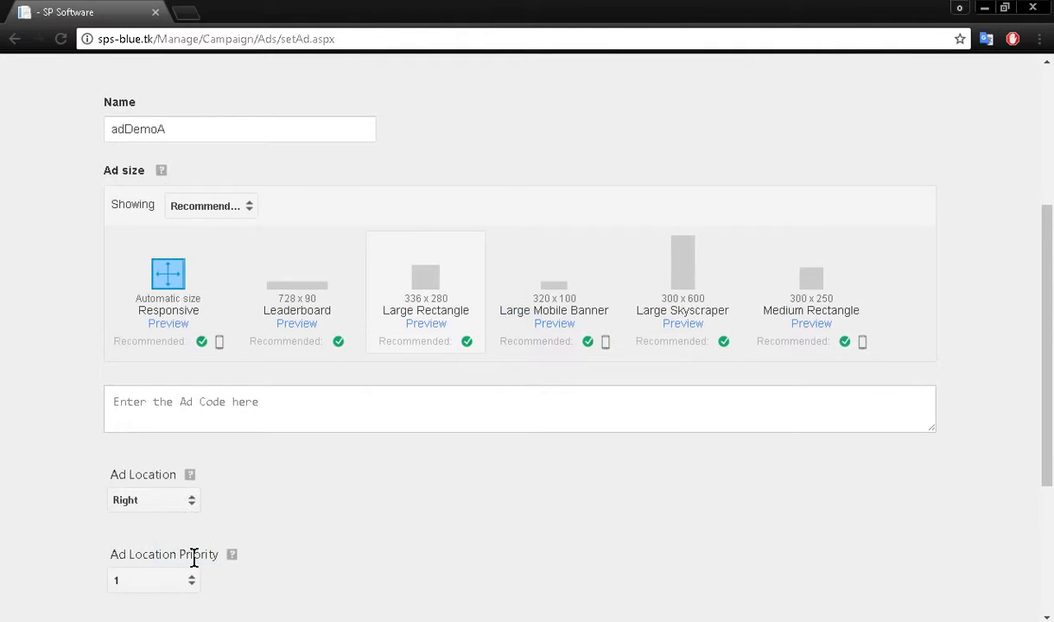
Browse the Horizontal banner and Vertical banner sizes and preview the 300 x 1050 Portrait ad
left_click(246, 209)
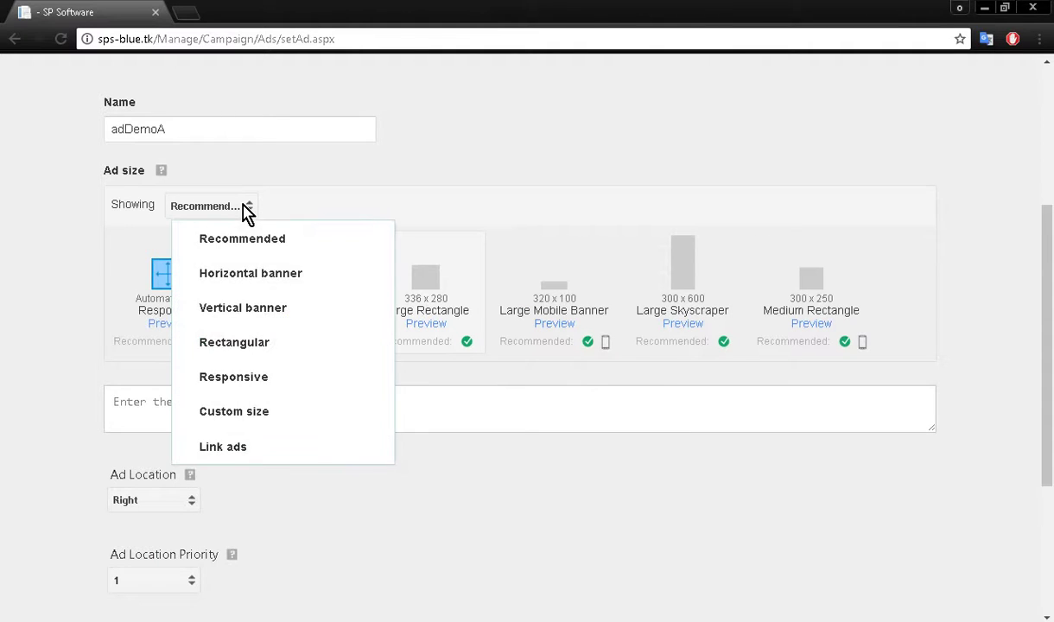
left_click(257, 275)
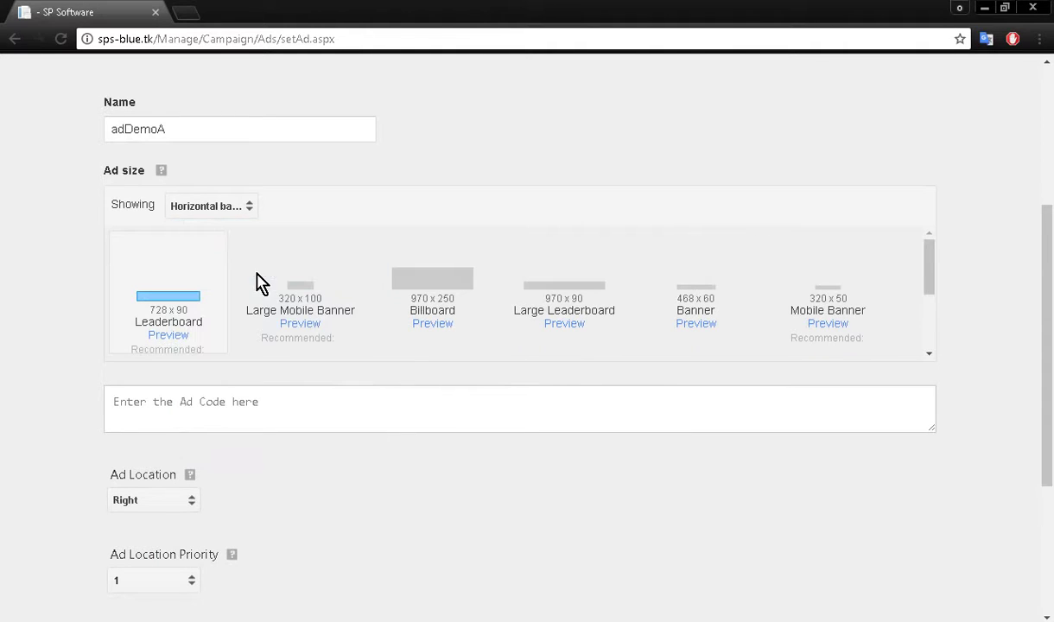
left_click(247, 211)
left_click(255, 311)
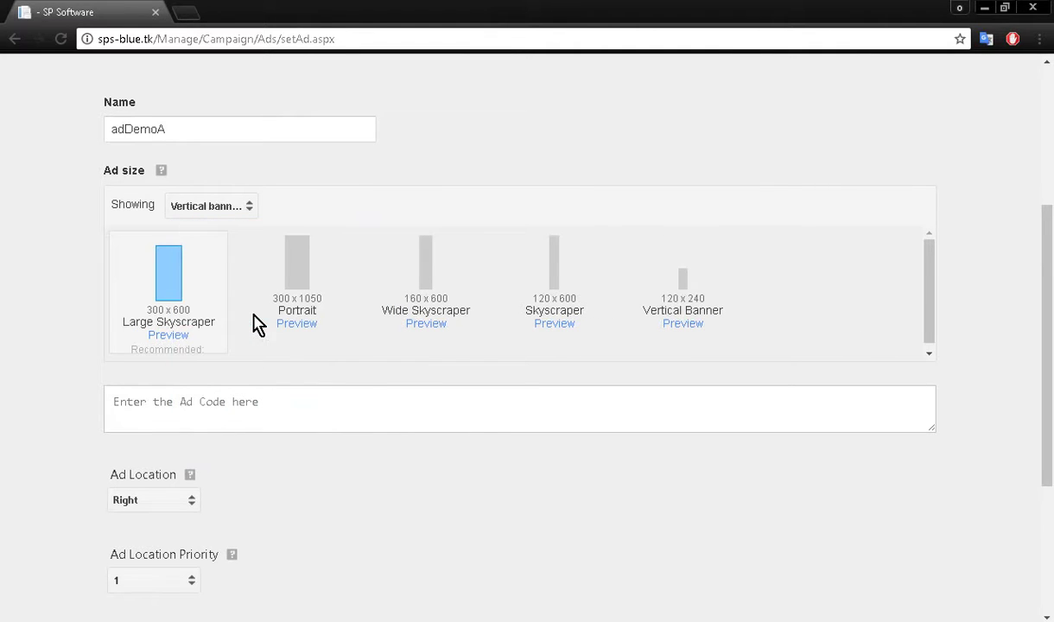
left_click(306, 324)
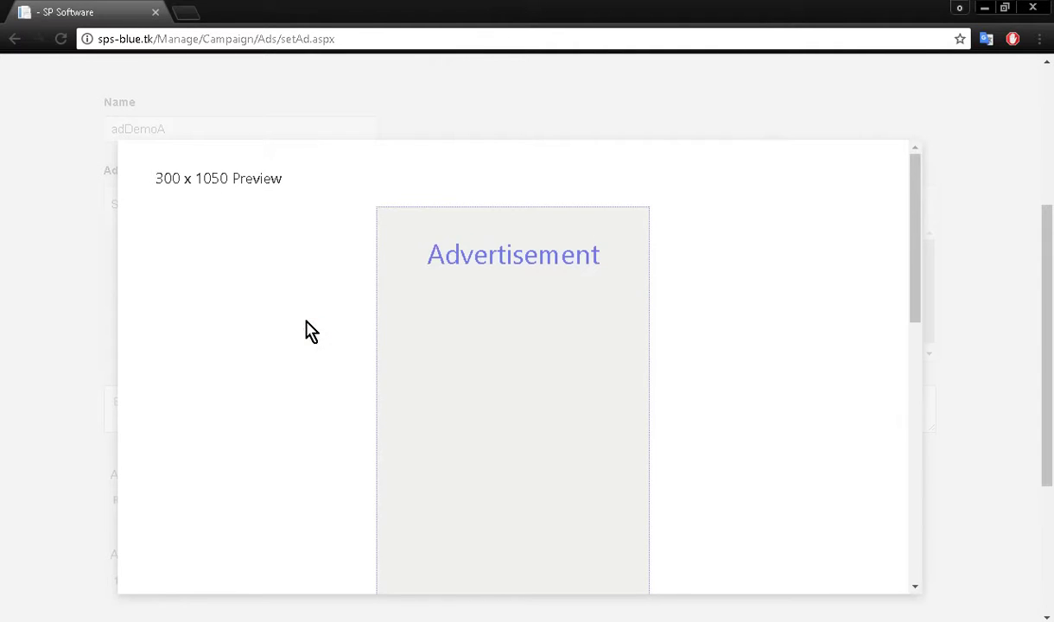
left_click(777, 125)
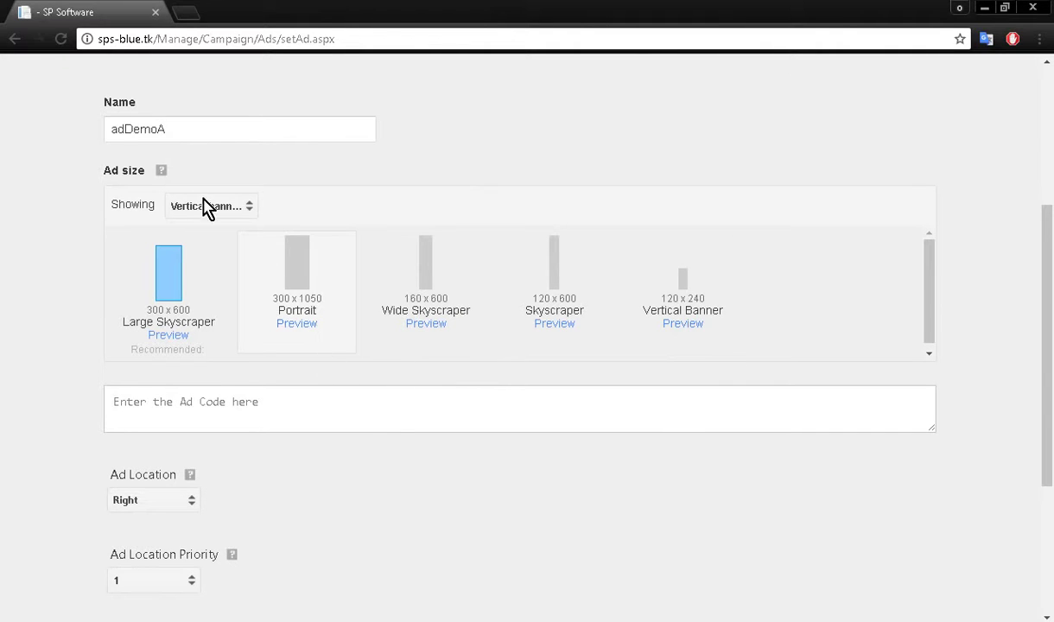
Set the ad unit to a custom size 180 px wide and 700 px high, as given in the Notepad notes
left_click(248, 208)
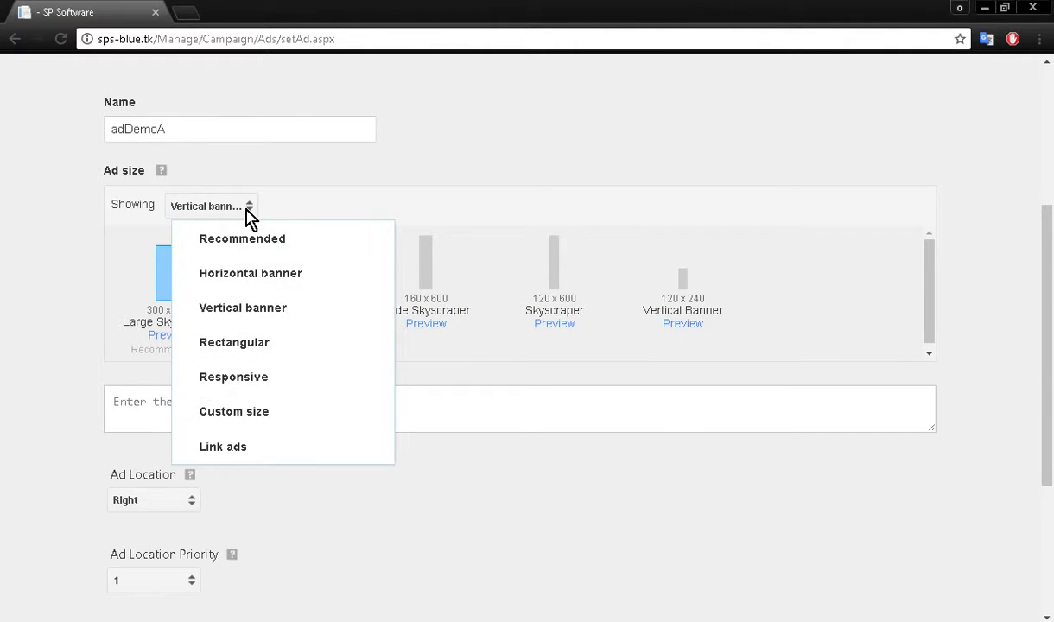
left_click(254, 411)
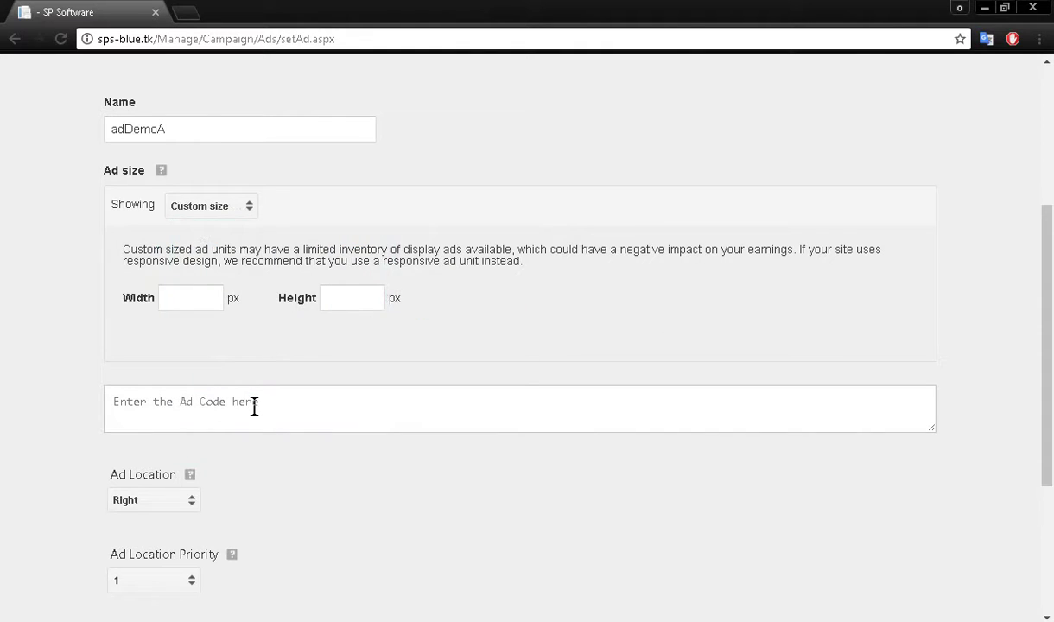
key("alt+Tab")
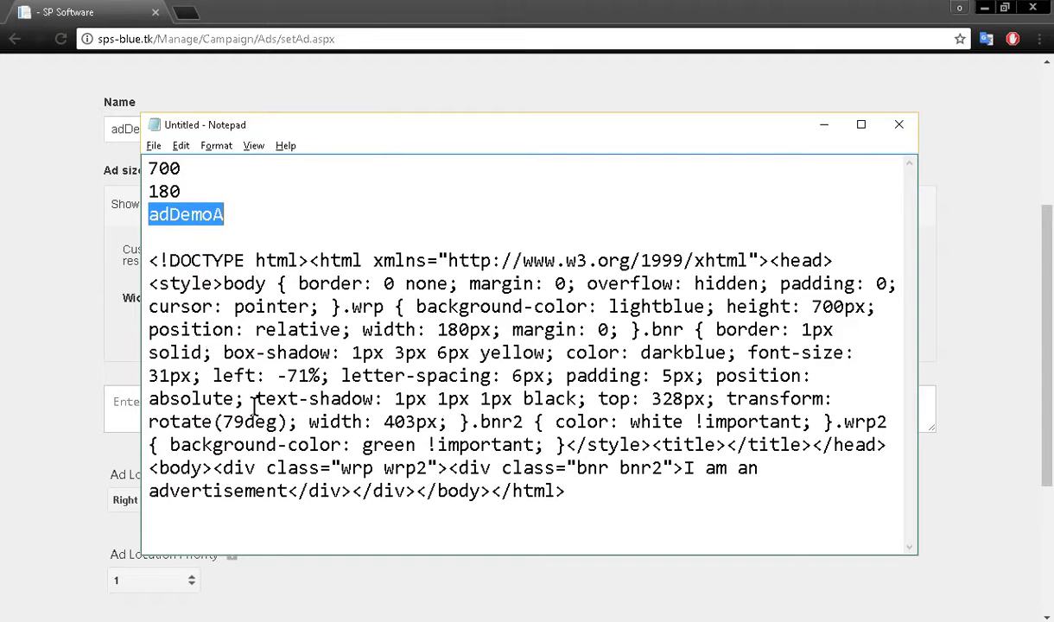
key("alt+Tab")
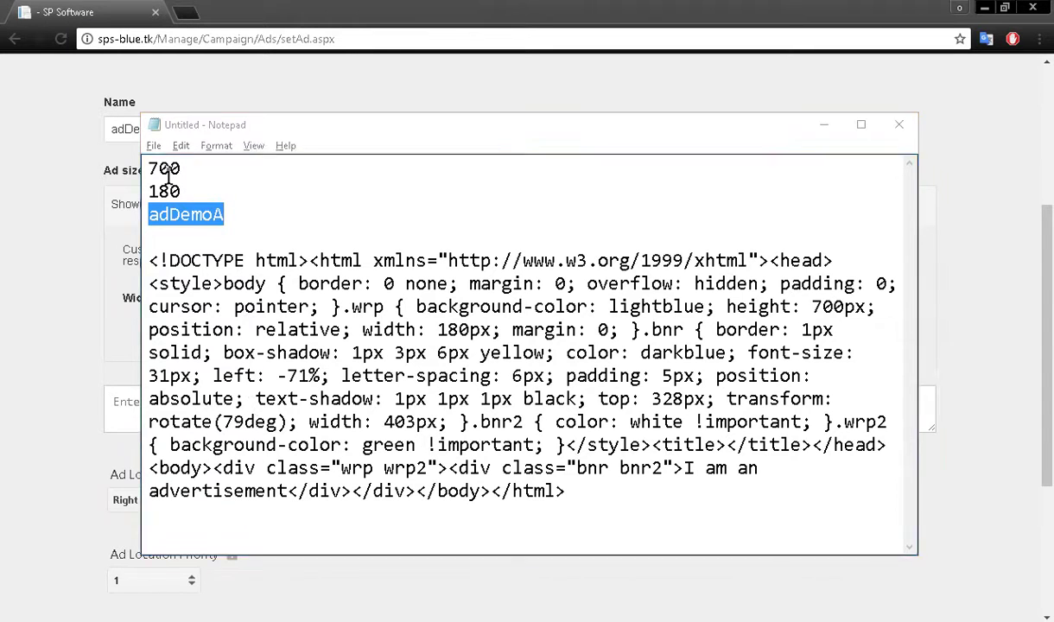
left_click(179, 294)
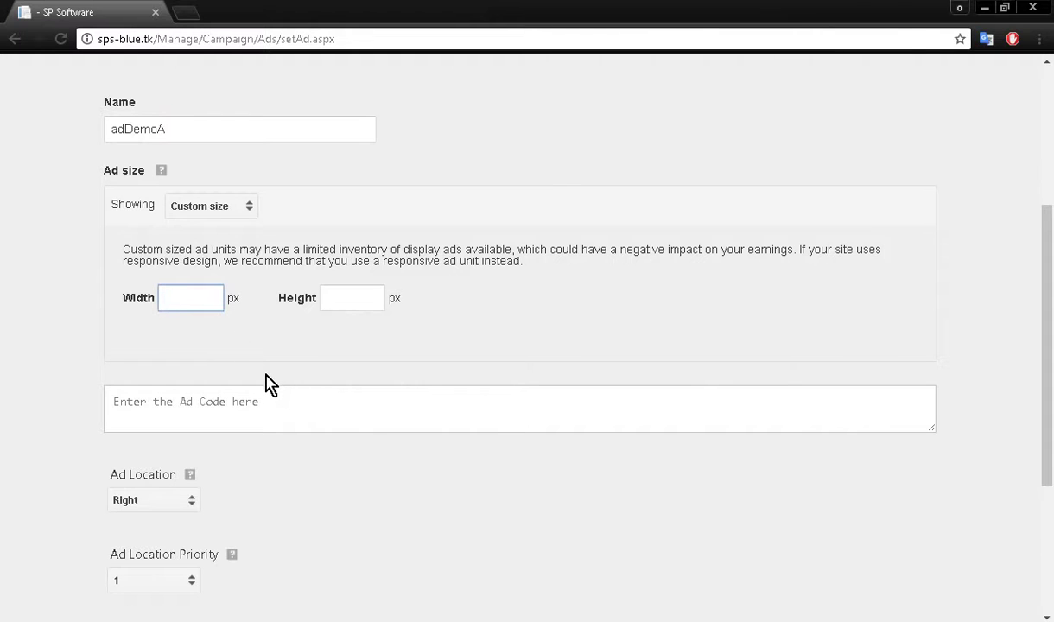
type("180")
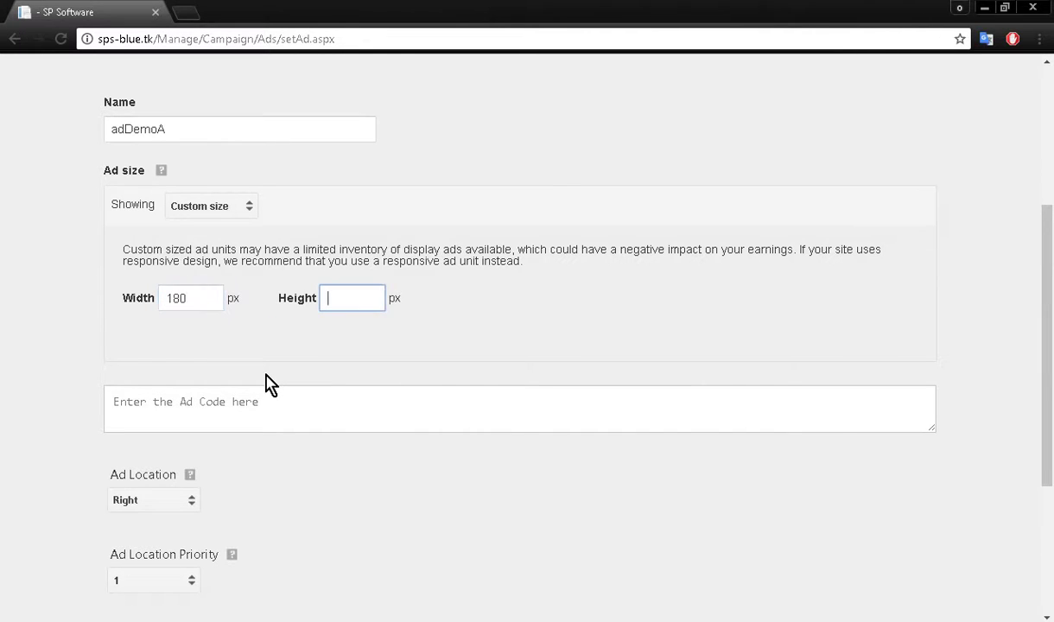
key("Tab")
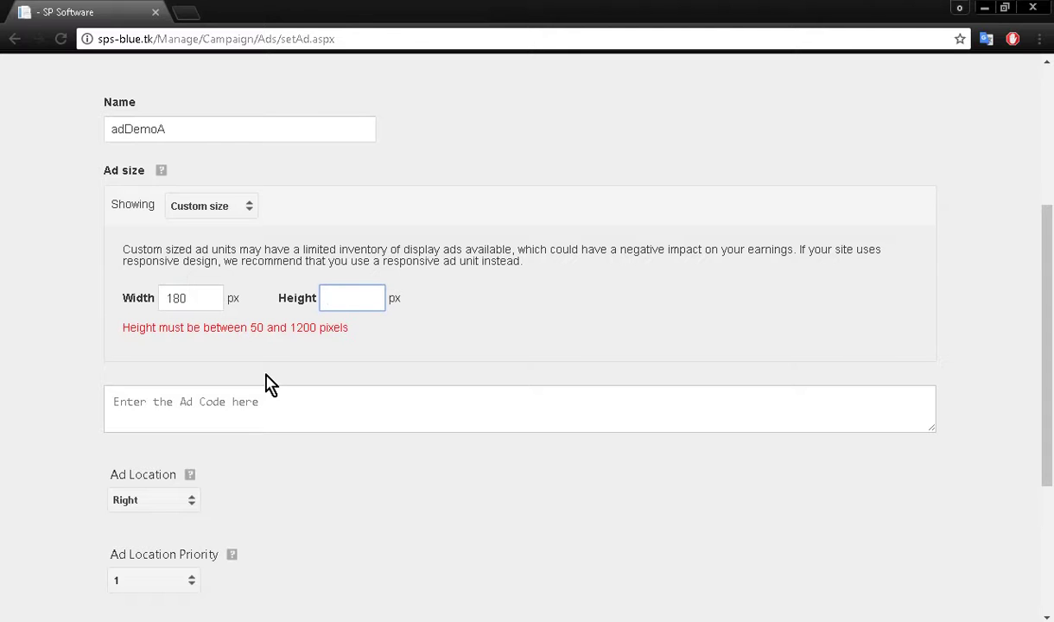
key("alt+Tab")
key("alt+Tab")
type("700")
Copy the advertisement's whole HTML code from Notepad and paste it into the ad unit's code field
key("alt+Tab")
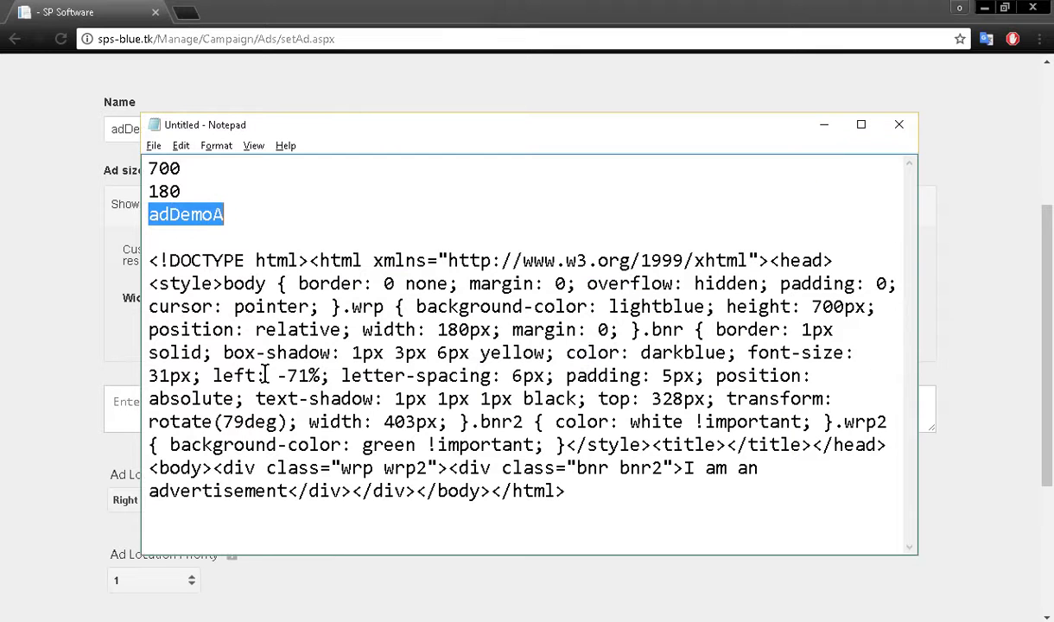
left_click_drag(147, 259, 631, 491)
key("alt+Tab")
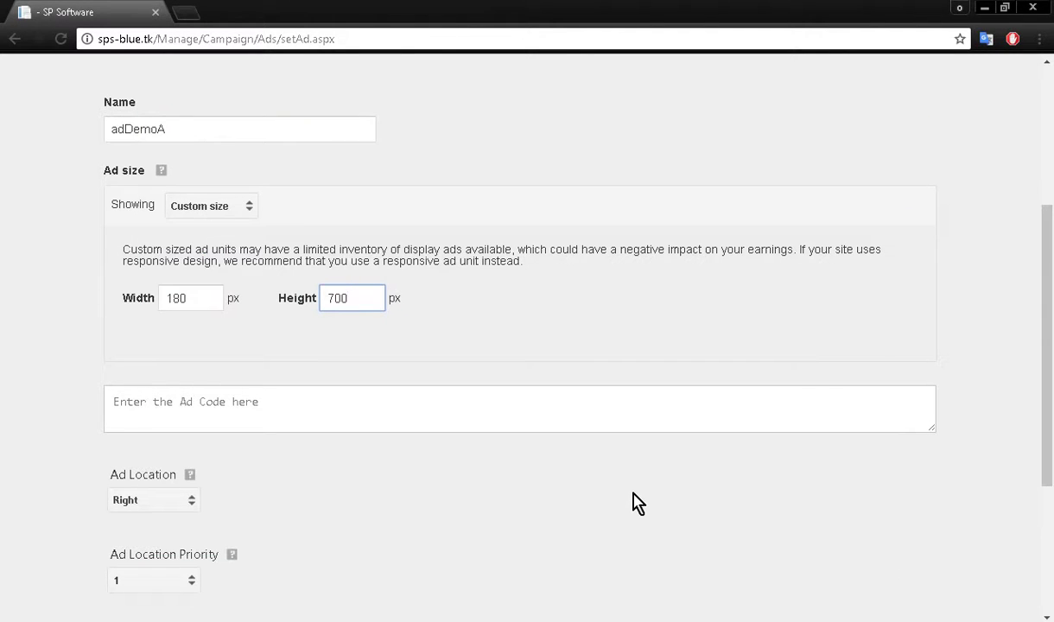
left_click(609, 399)
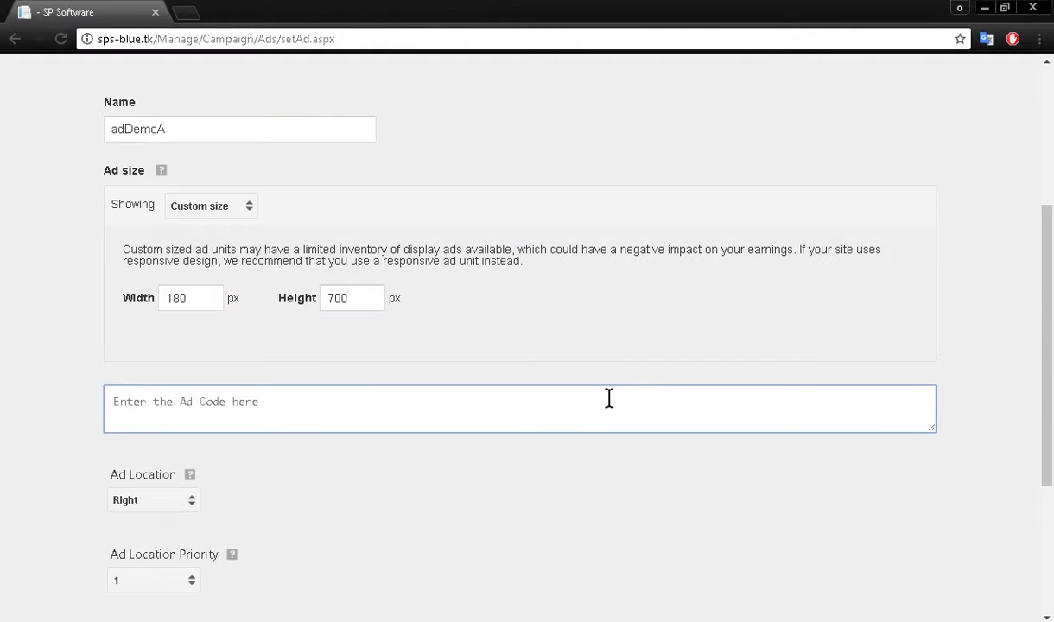
key("ctrl+v")
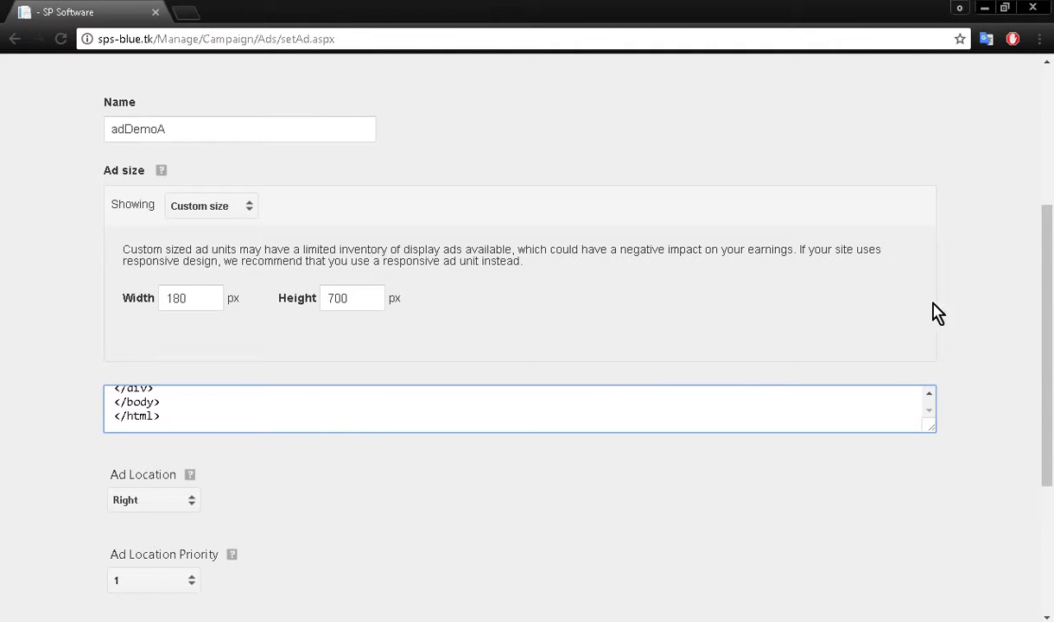
Review the ad location and priority options and the Important notes, and submit the ad unit with location Right and priority 1
left_click_drag(1046, 275, 1048, 413)
left_click(190, 225)
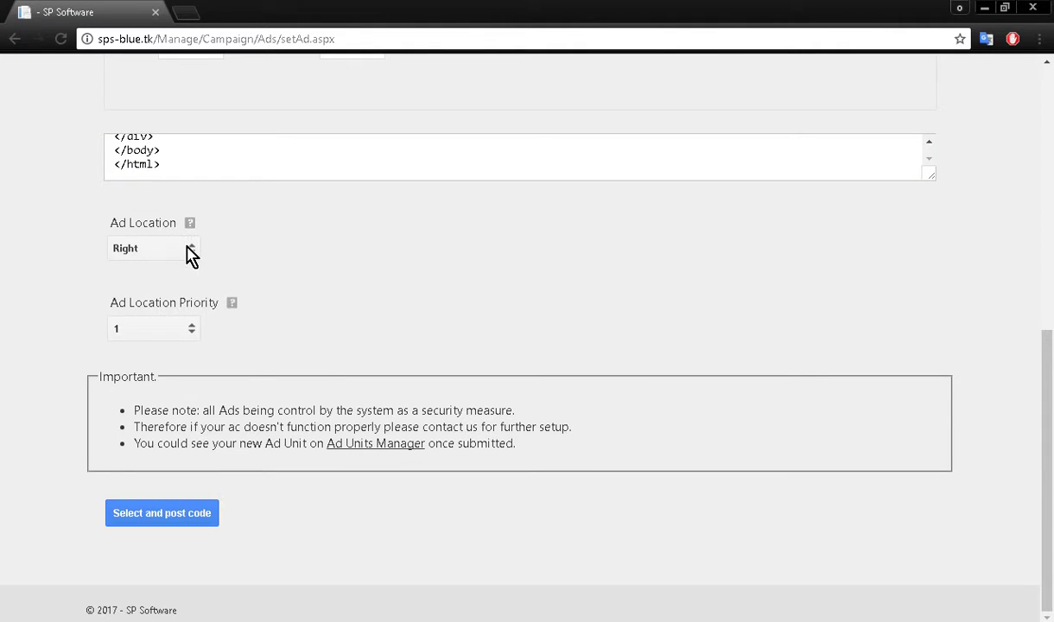
left_click(189, 251)
left_click(189, 251)
mouse_move(231, 307)
left_click_drag(99, 377, 207, 373)
left_click(216, 403)
left_click_drag(134, 408, 523, 451)
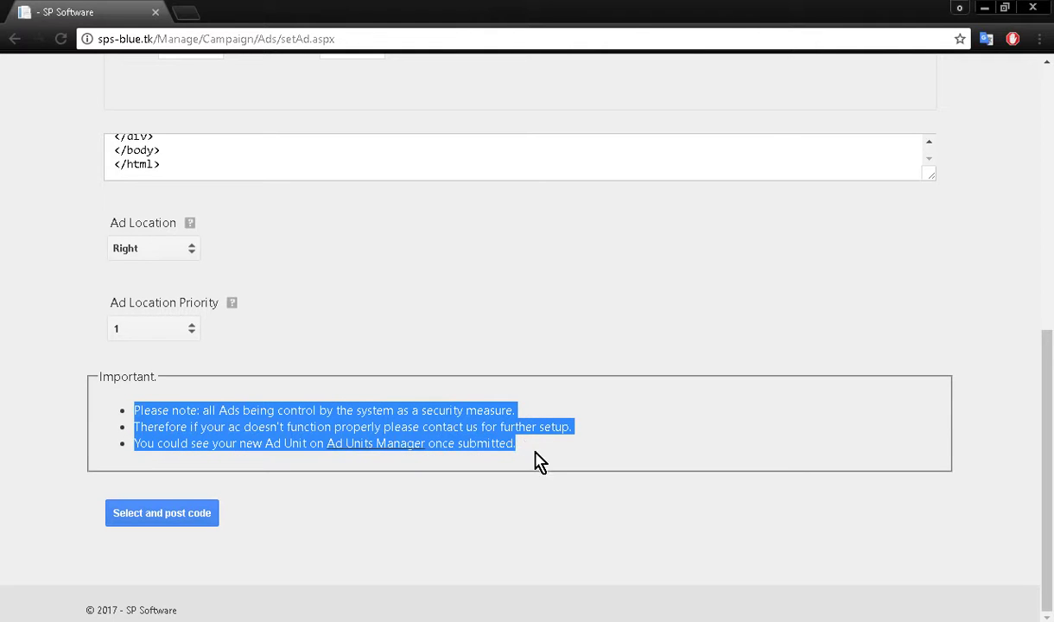
left_click(226, 479)
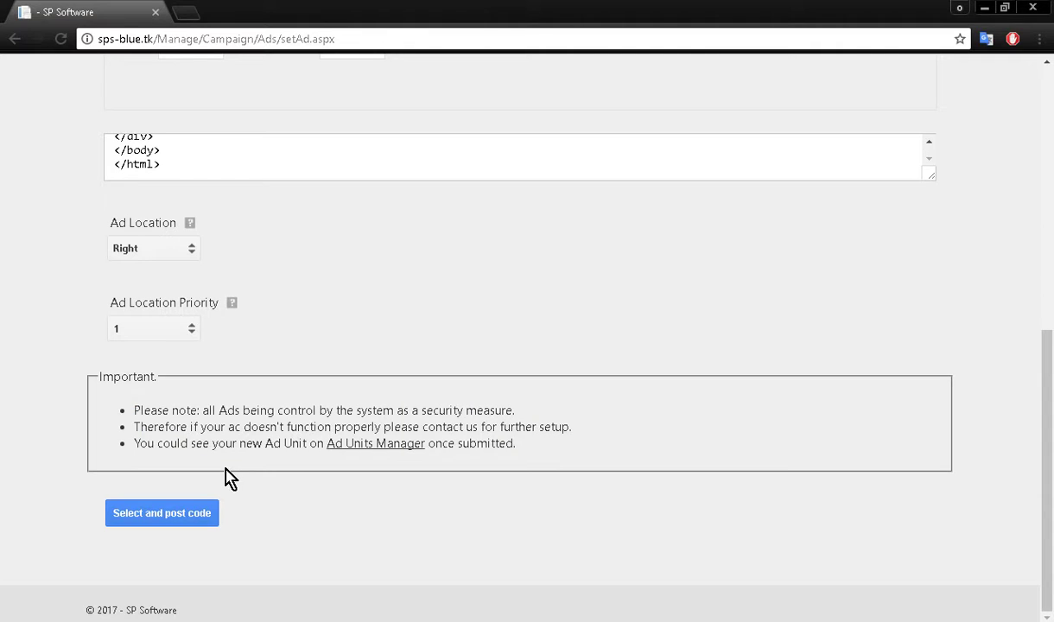
left_click(199, 515)
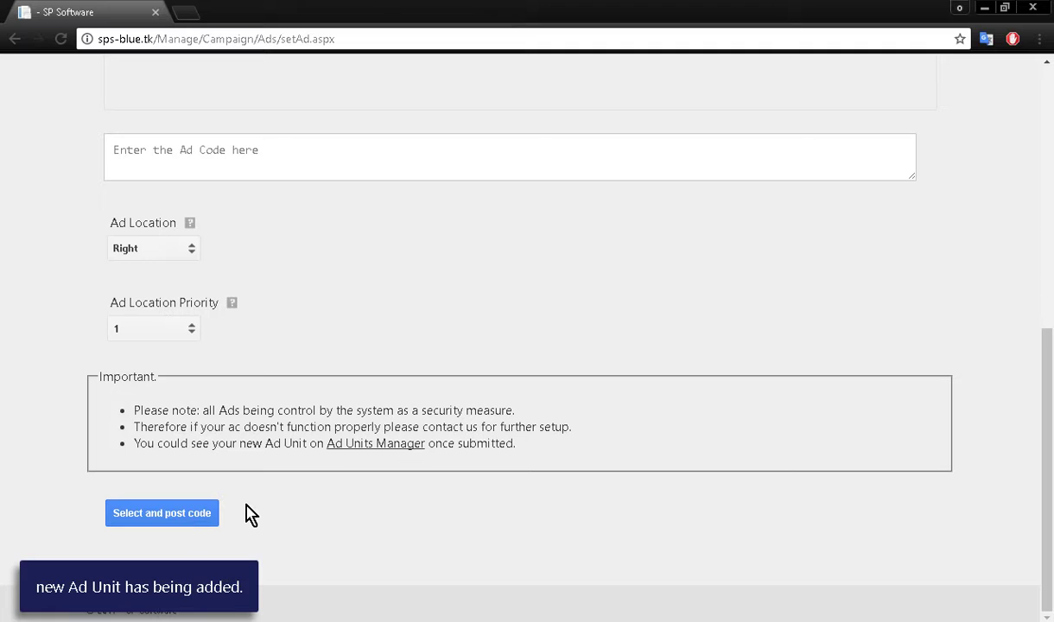
Return to the Ad Units manager and load the list of ads
left_click_drag(1047, 423, 1047, 150)
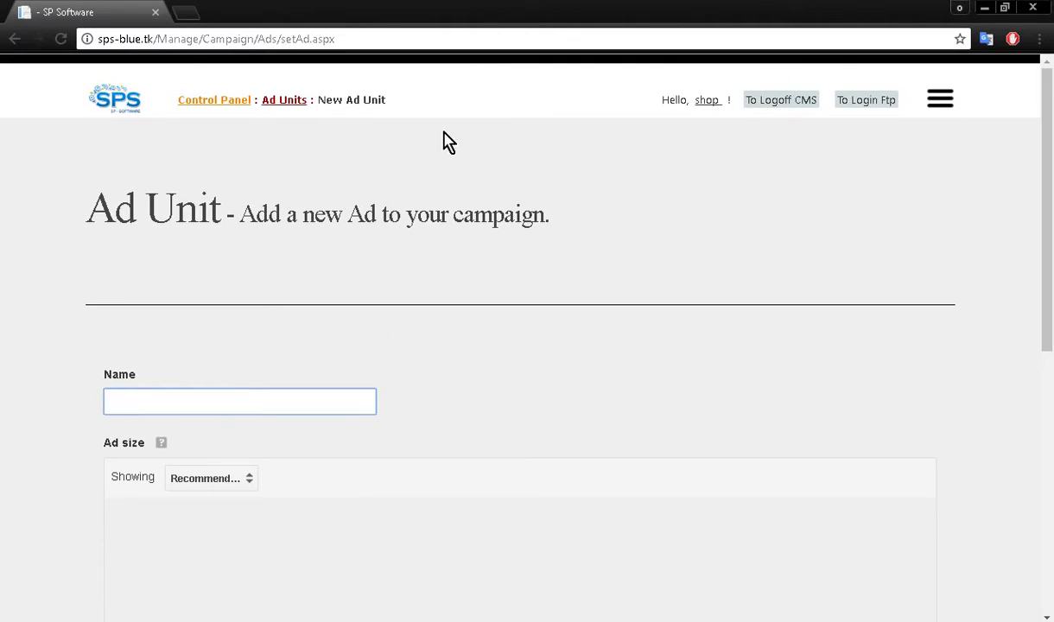
left_click(288, 102)
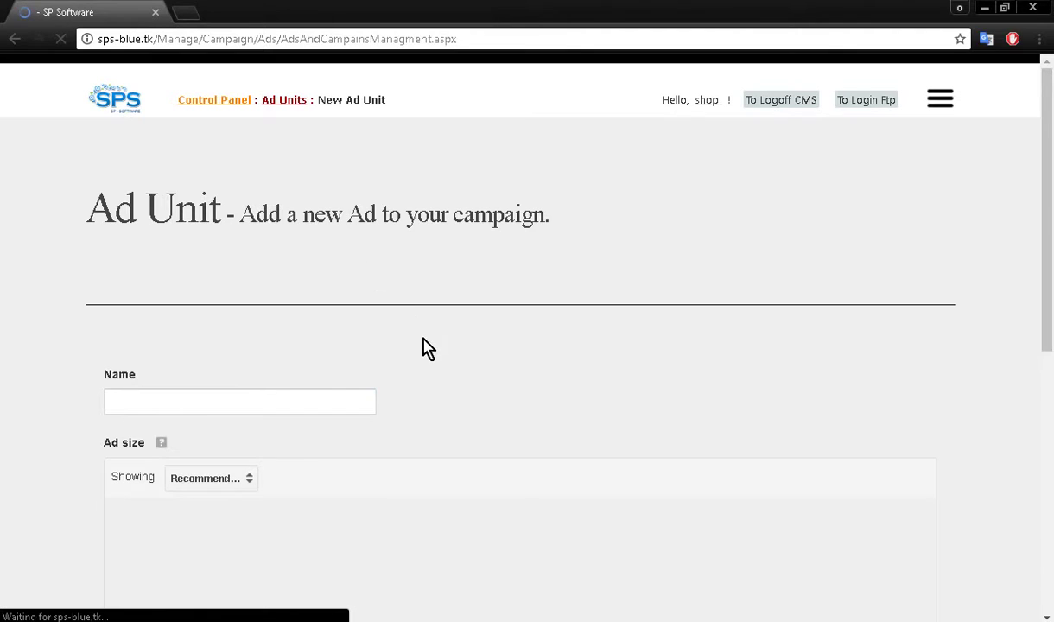
left_click(140, 464)
scroll(142, 466, "down", 3)
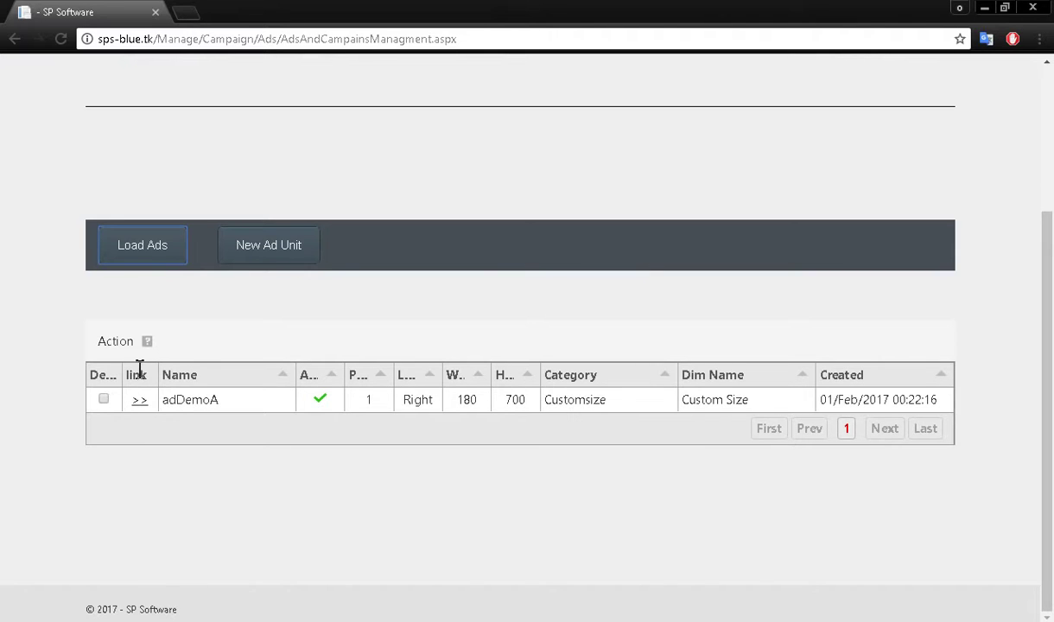
Widen the Active, Priority, Location, Width and Height columns of the ads table and preview the adDemoA ad
left_click_drag(342, 375, 397, 380)
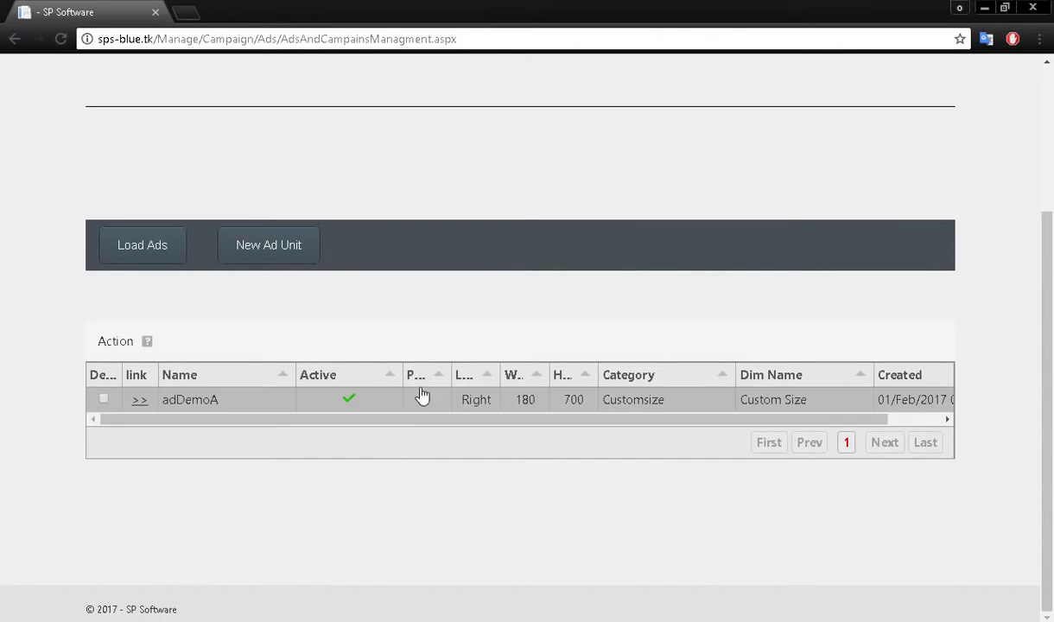
left_click_drag(452, 375, 555, 369)
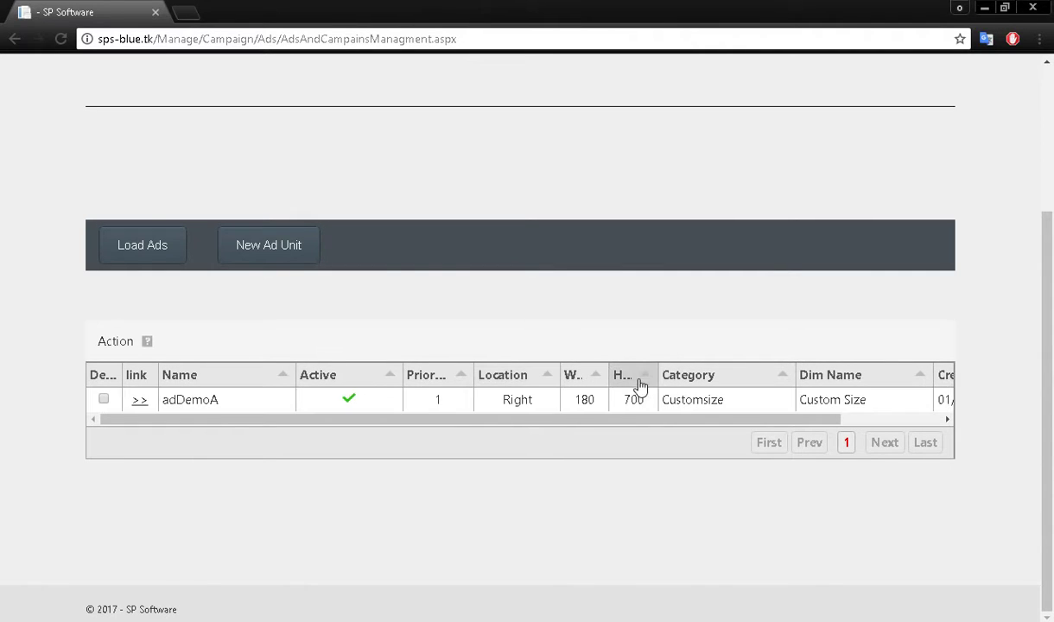
left_click_drag(610, 371, 706, 374)
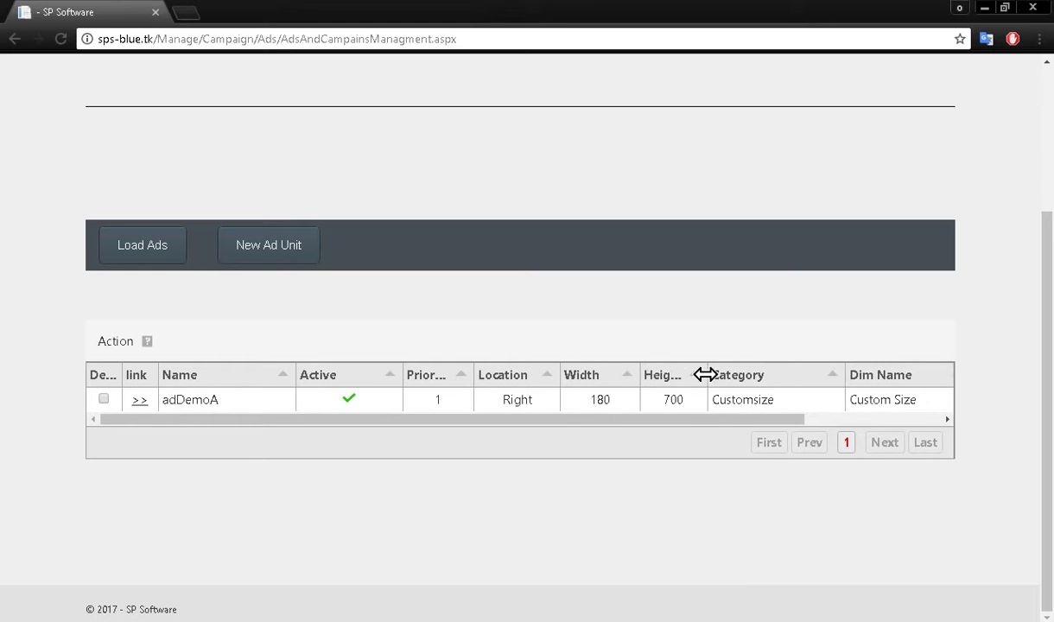
left_click_drag(712, 421, 540, 440)
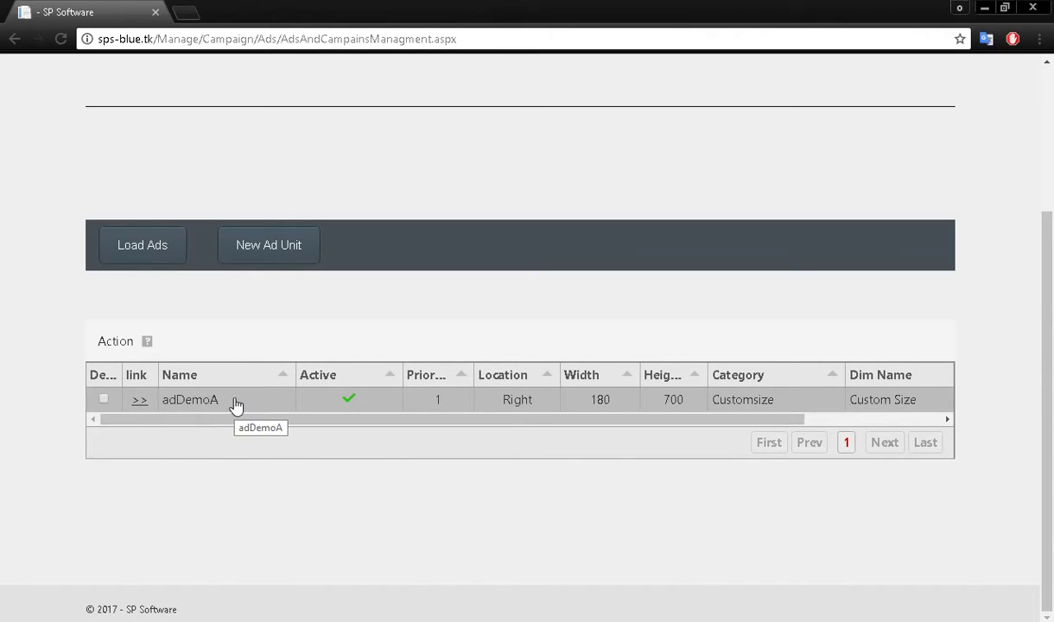
left_click(138, 402)
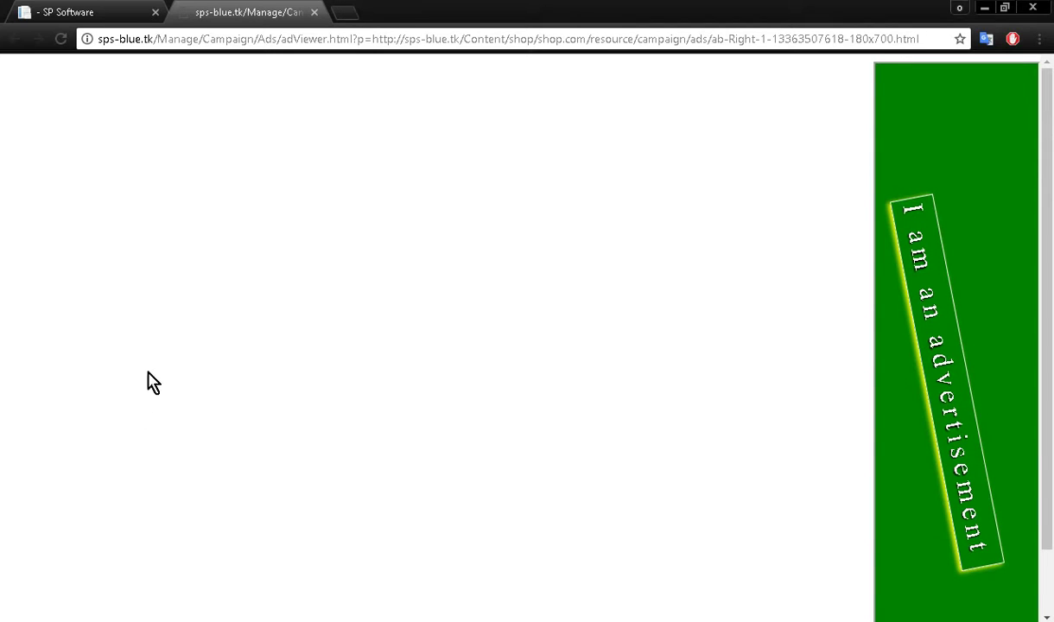
left_click(314, 13)
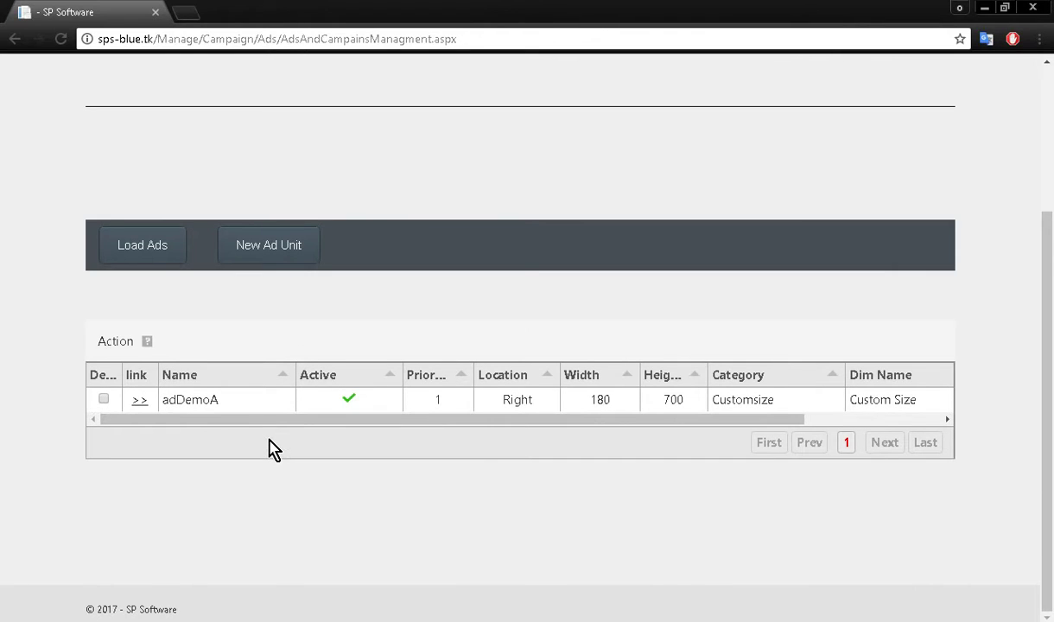
Change adDemoA's location to Left, save the modification and preview the ad in its new position
left_click(546, 402)
left_click(548, 403)
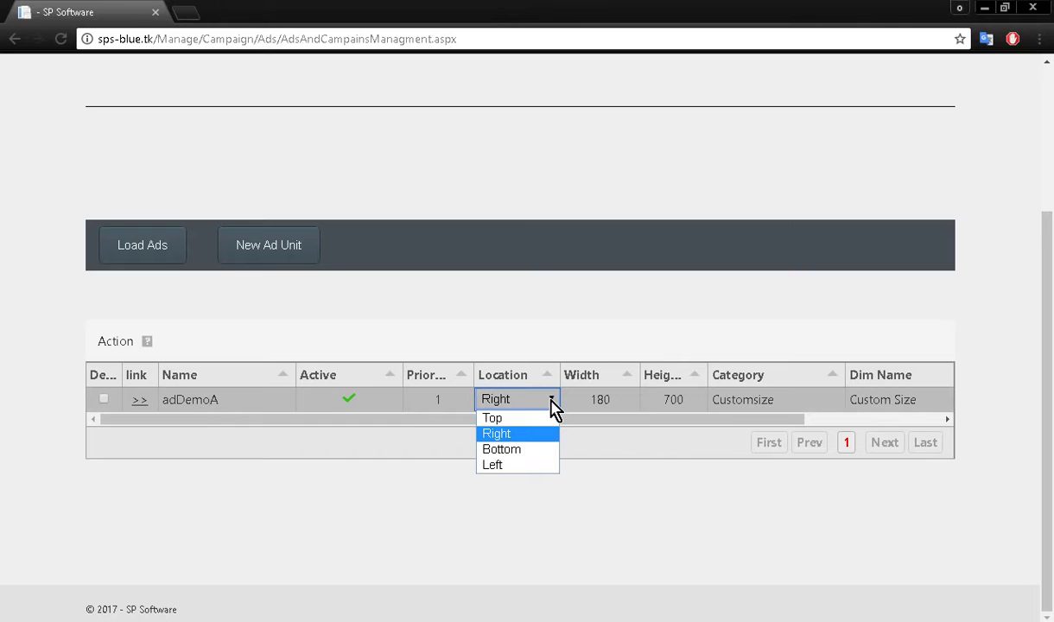
left_click(541, 467)
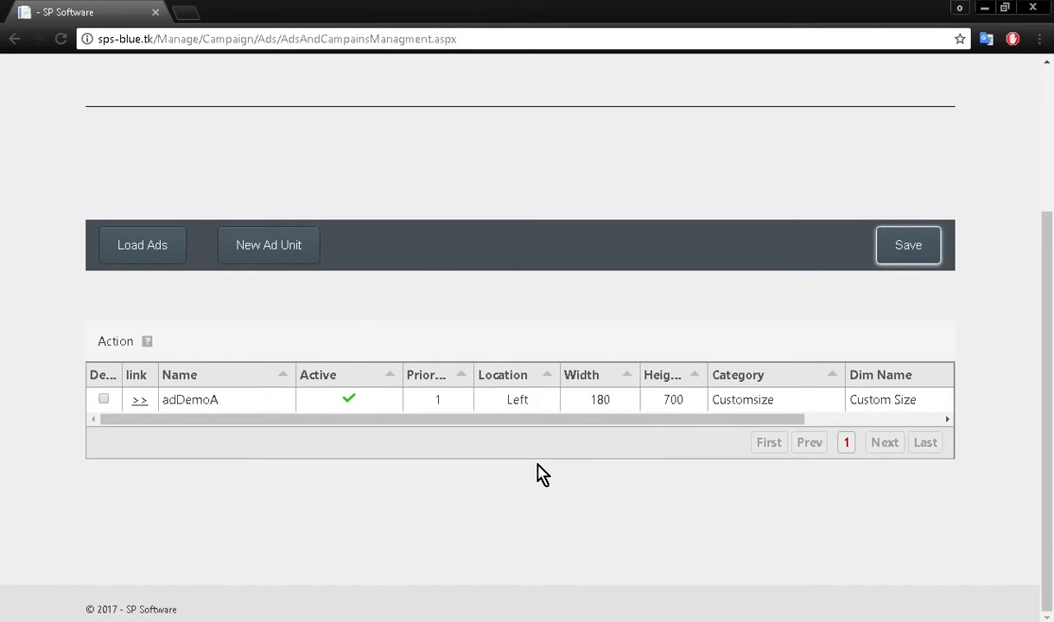
left_click(898, 257)
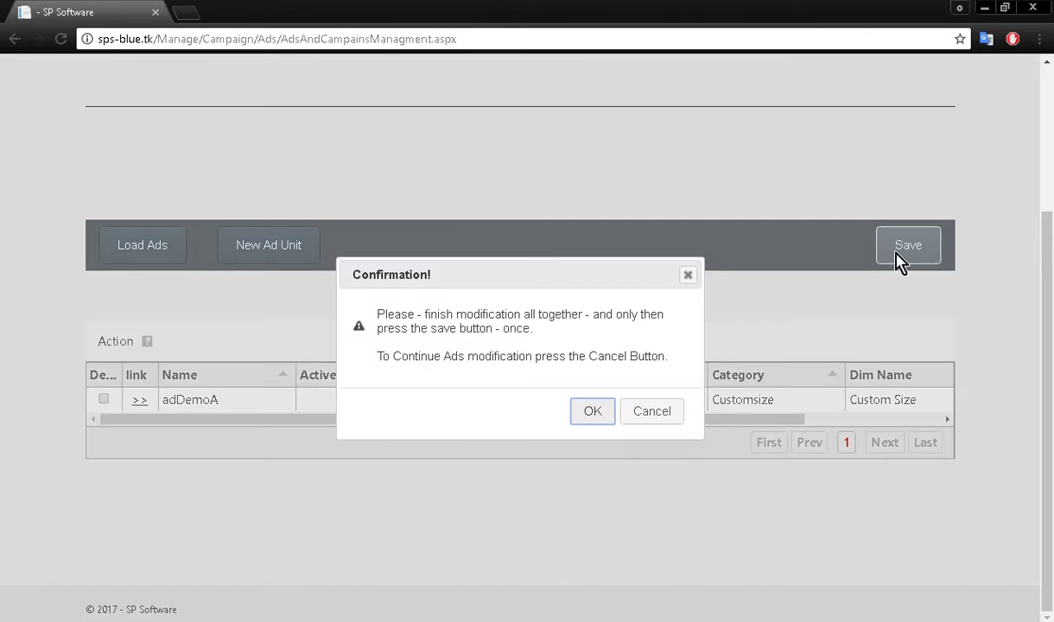
left_click(590, 411)
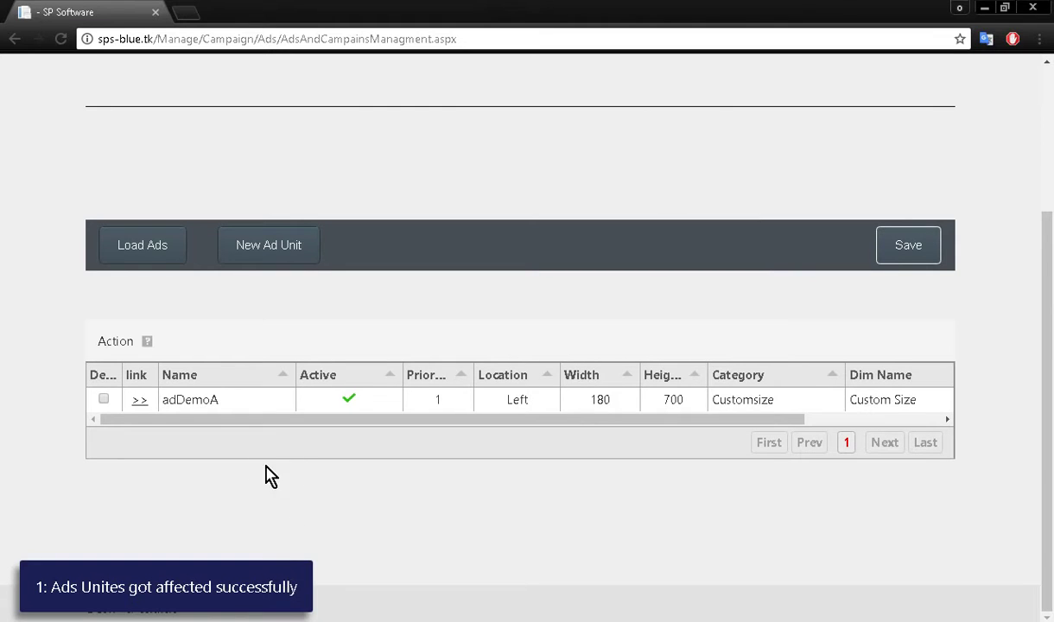
left_click(139, 400)
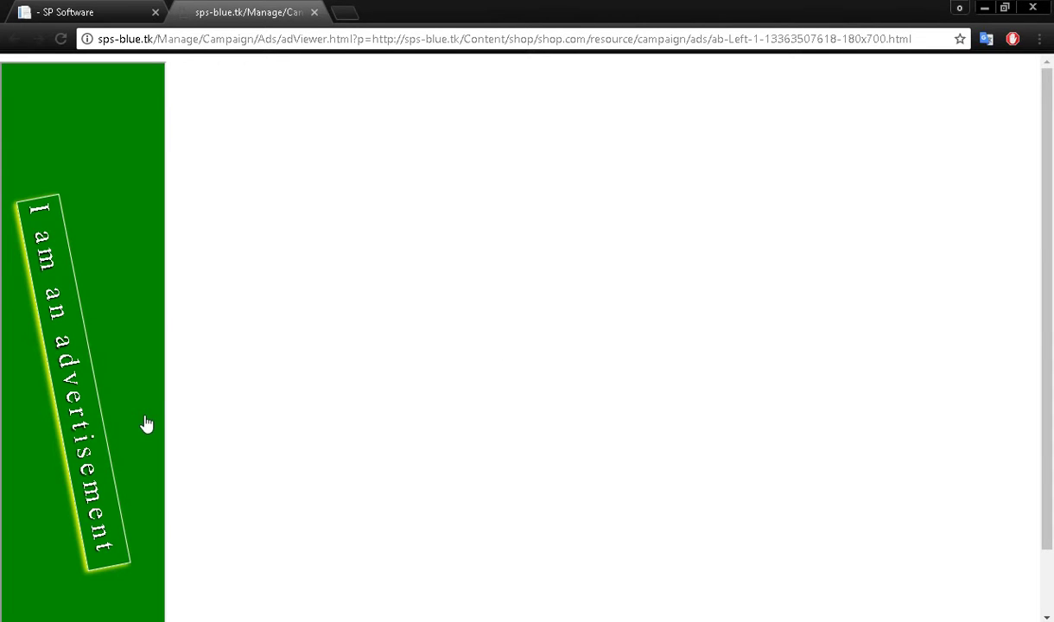
left_click(314, 12)
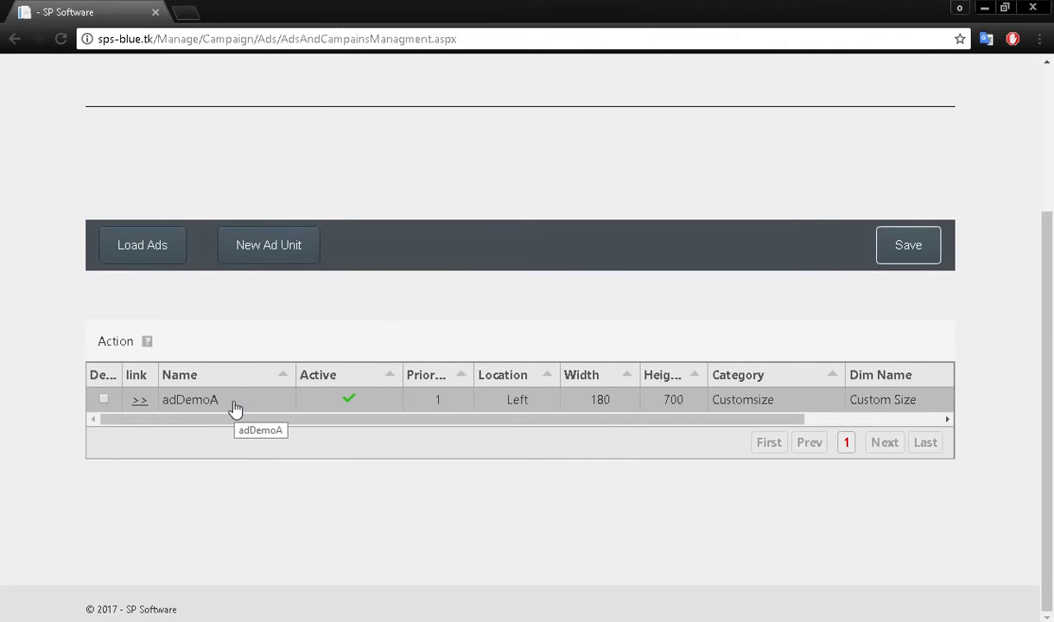
Switch adDemoA's Active status off and on again, and open its name for editing without changing it
left_click(344, 403)
left_click(348, 400)
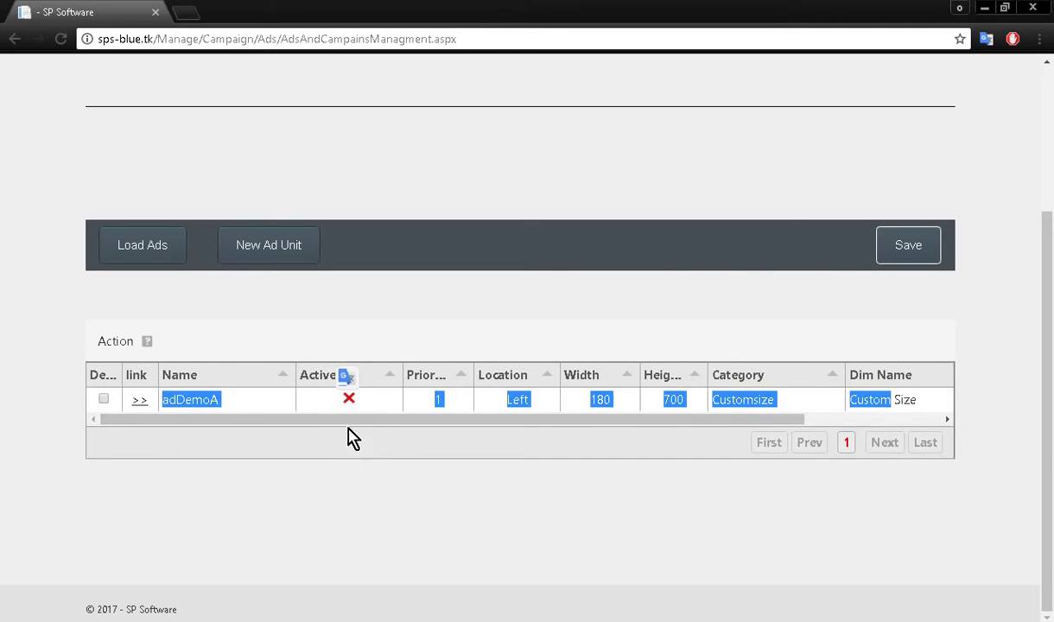
left_click(348, 403)
left_click(348, 401)
left_click(351, 460)
left_click(227, 400)
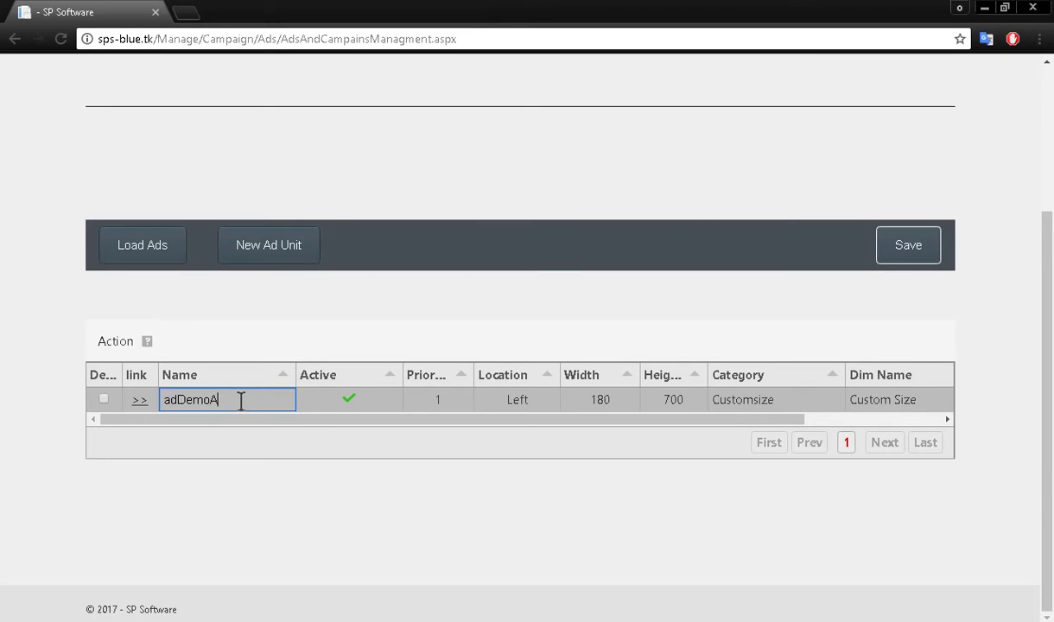
left_click(271, 489)
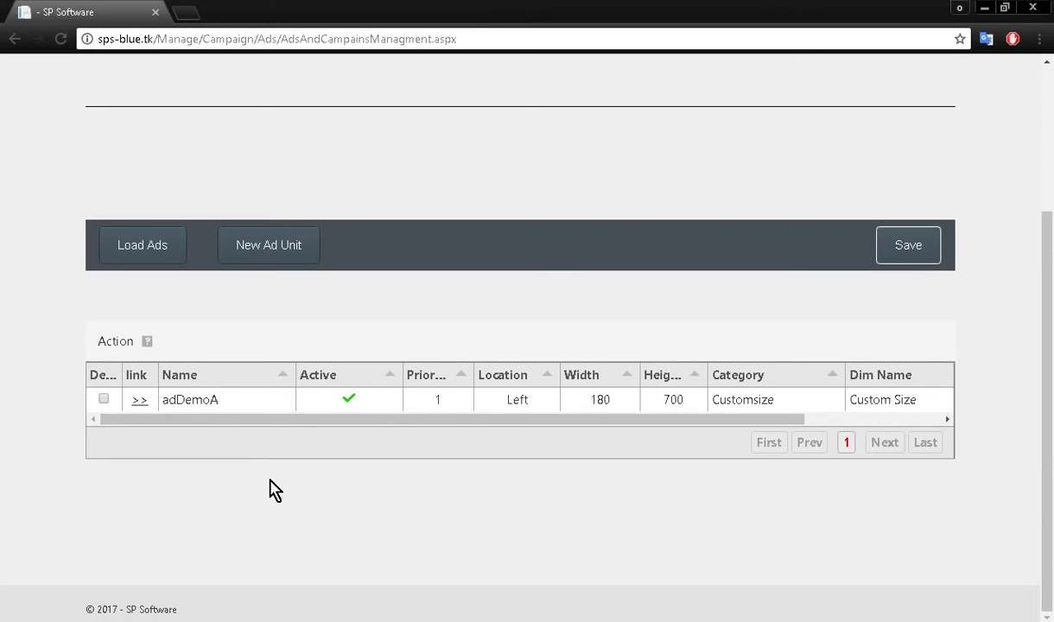
Set adDemoA's location to Right and save the modification
left_click(547, 409)
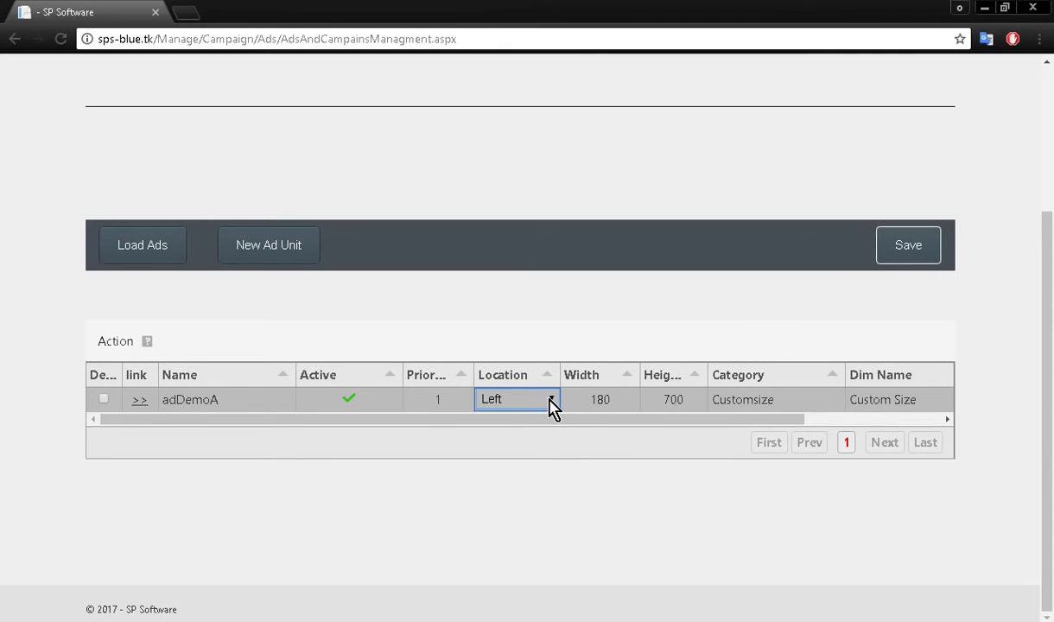
left_click(551, 406)
left_click(551, 434)
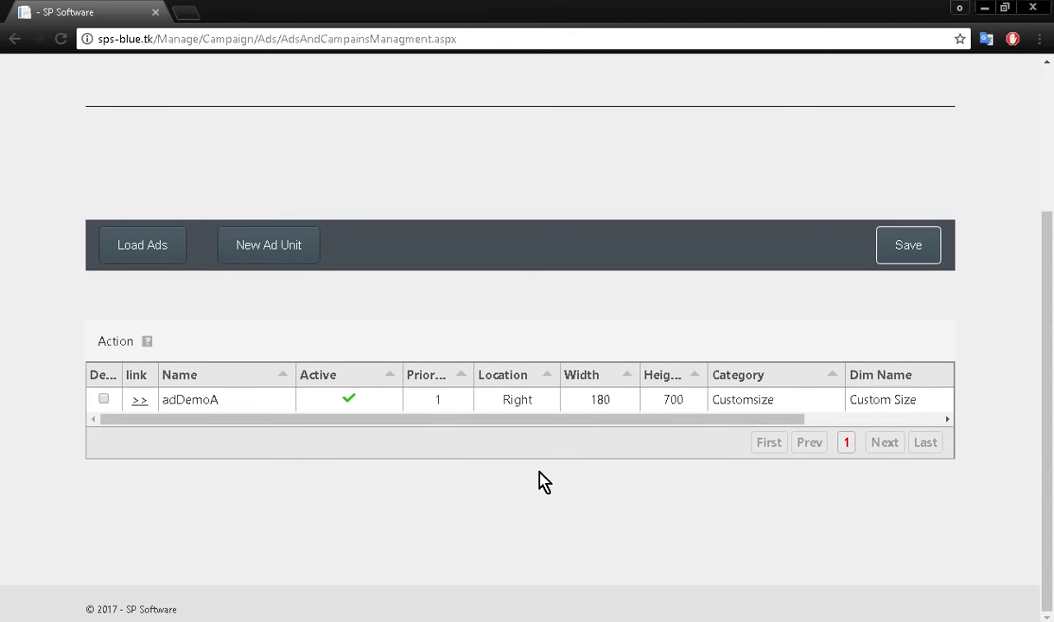
left_click(908, 247)
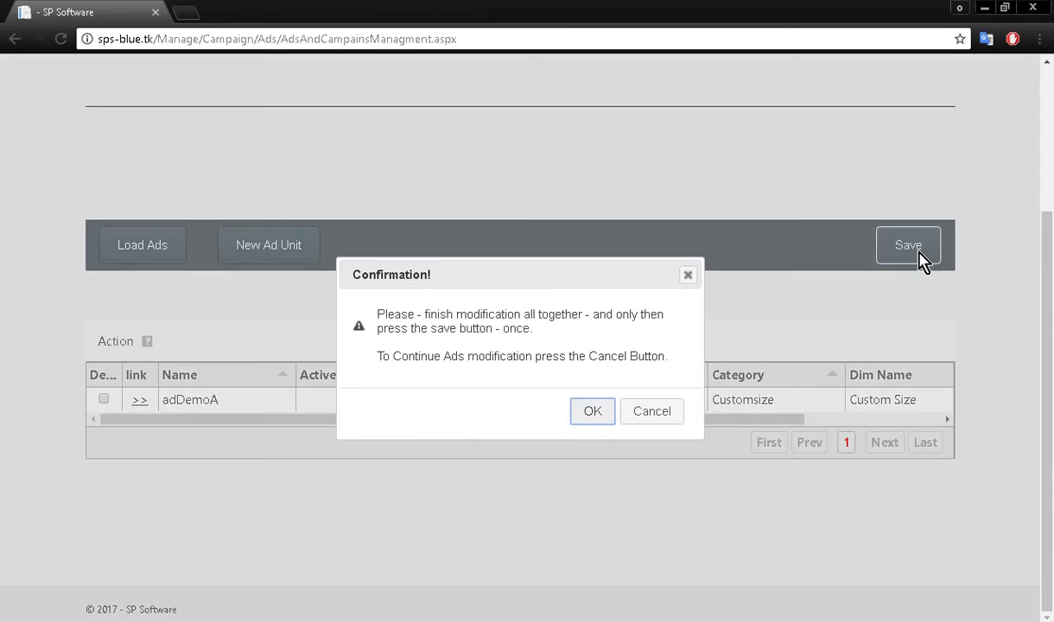
left_click(596, 413)
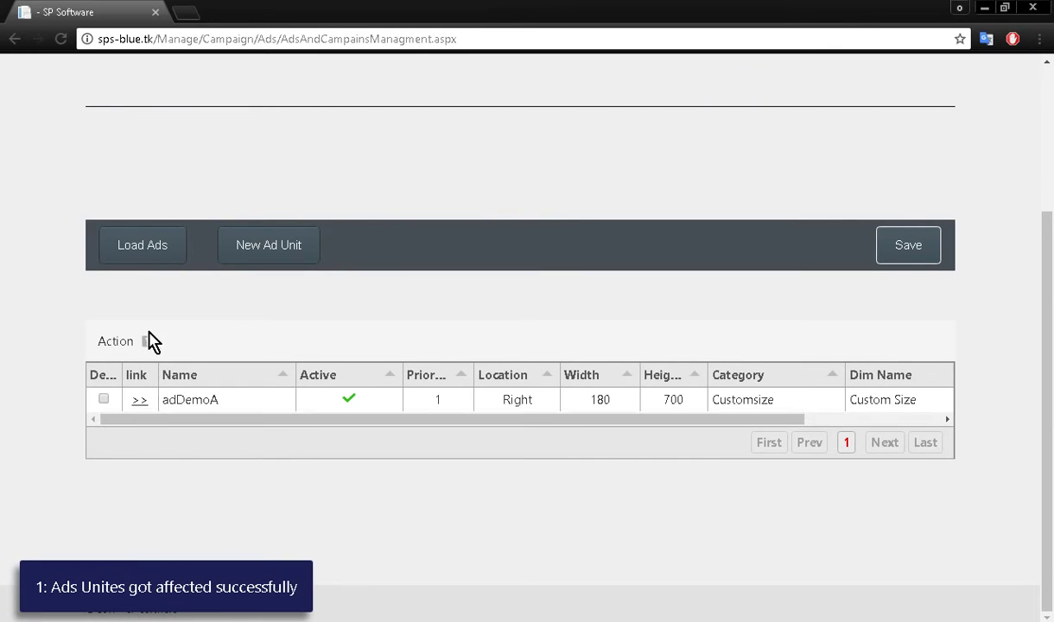
Return to the Control Panel and examine the ad's placement on the site's Local Copy
left_click_drag(1051, 252, 1042, 86)
left_click(242, 102)
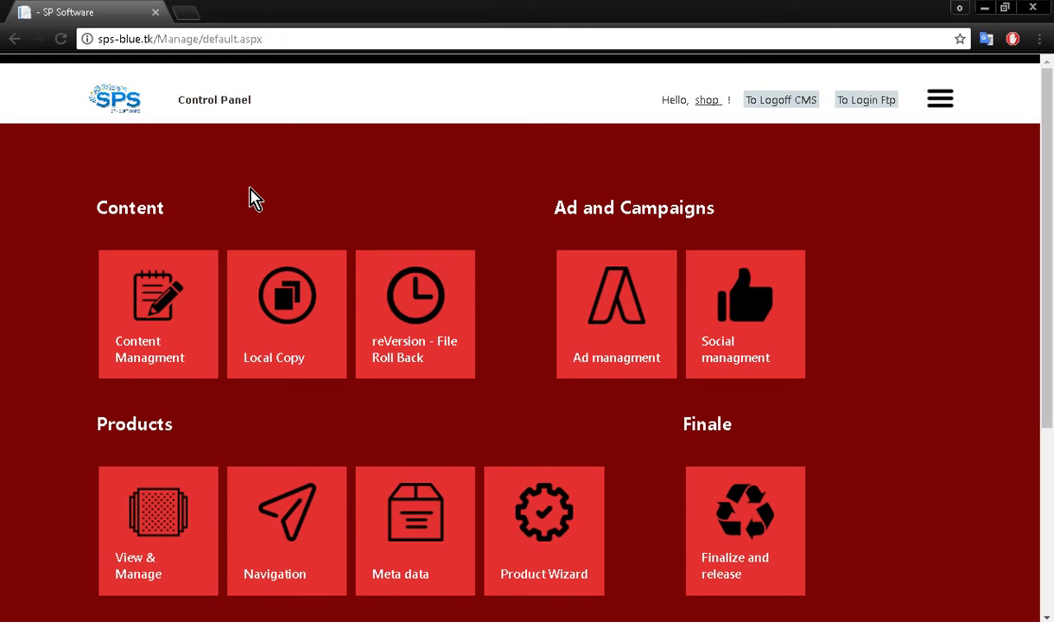
left_click(300, 323)
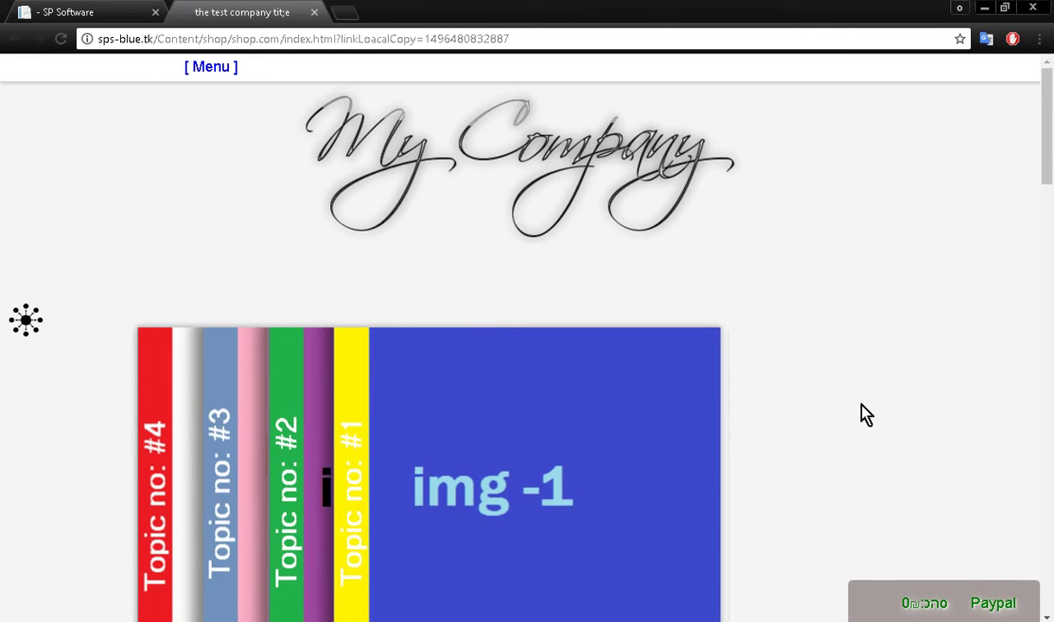
left_click_drag(1050, 159, 1050, 244)
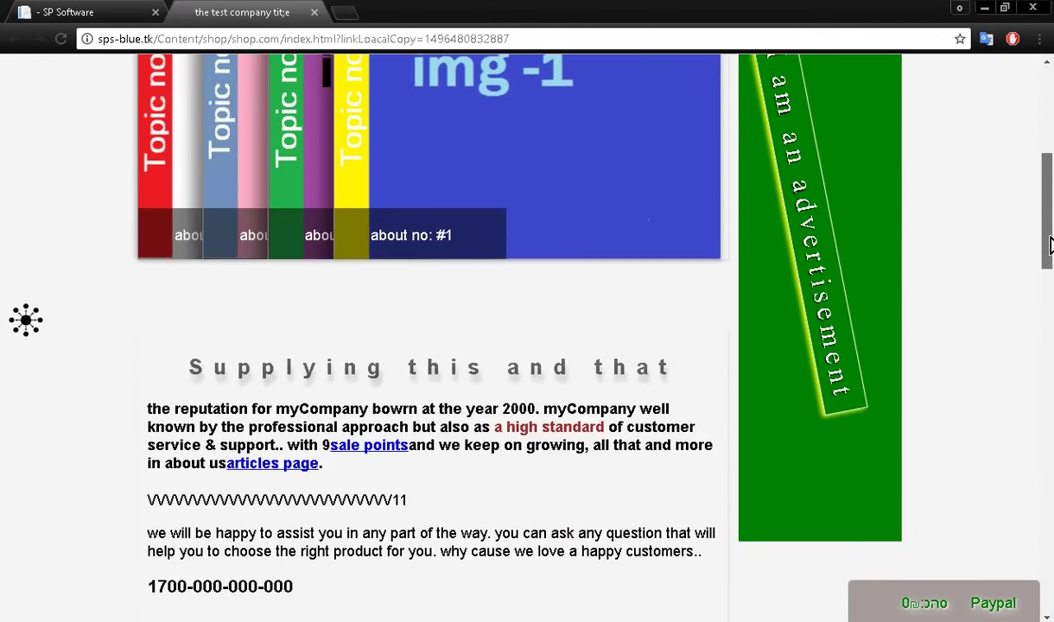
scroll(719, 330, "up", 4)
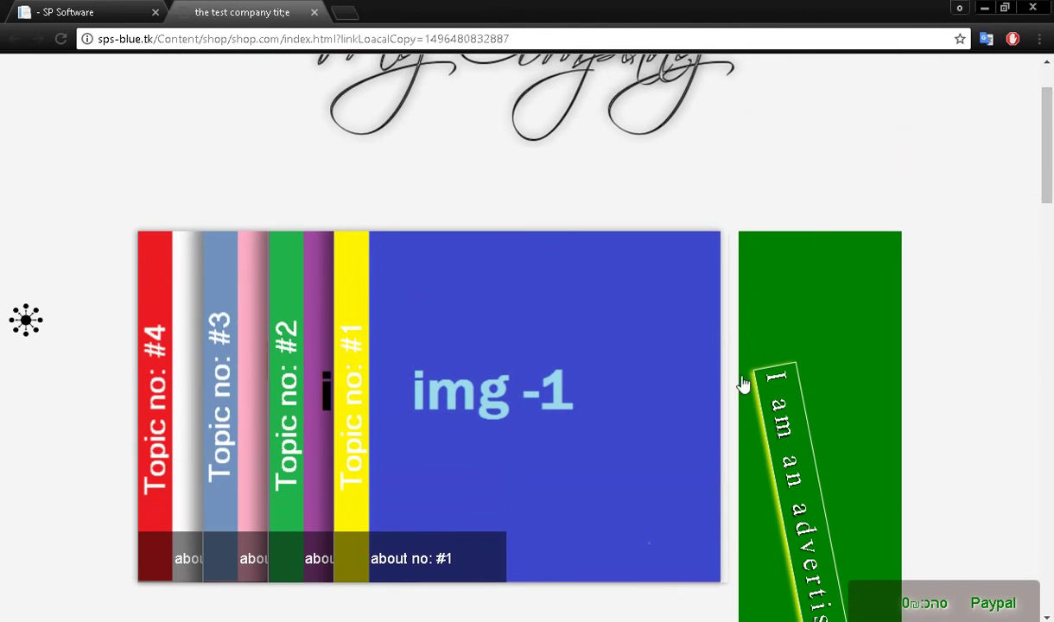
left_click_drag(1050, 186, 1044, 103)
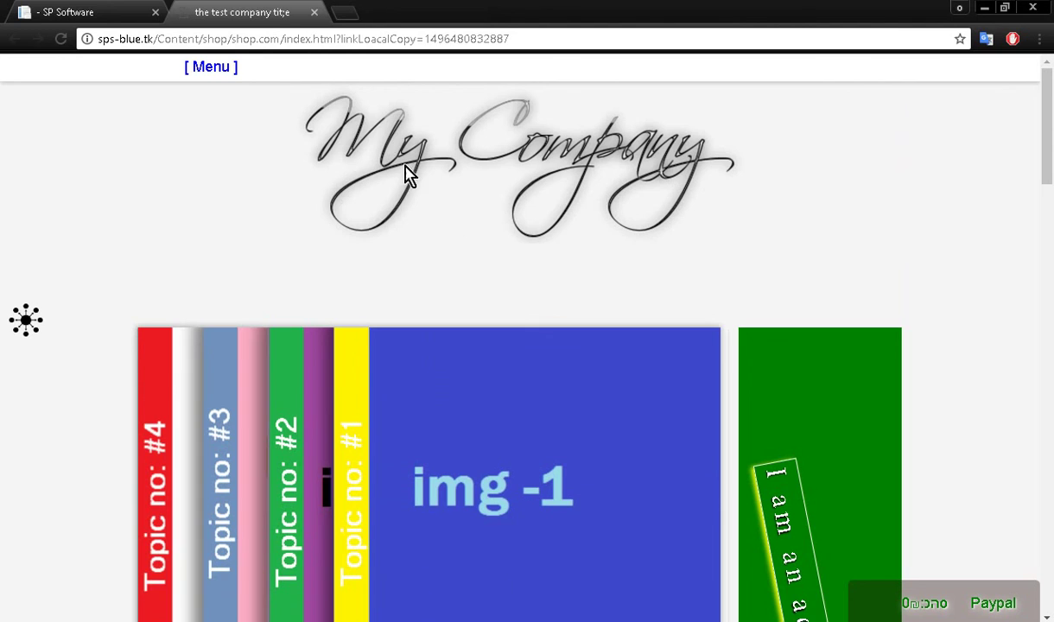
left_click(314, 12)
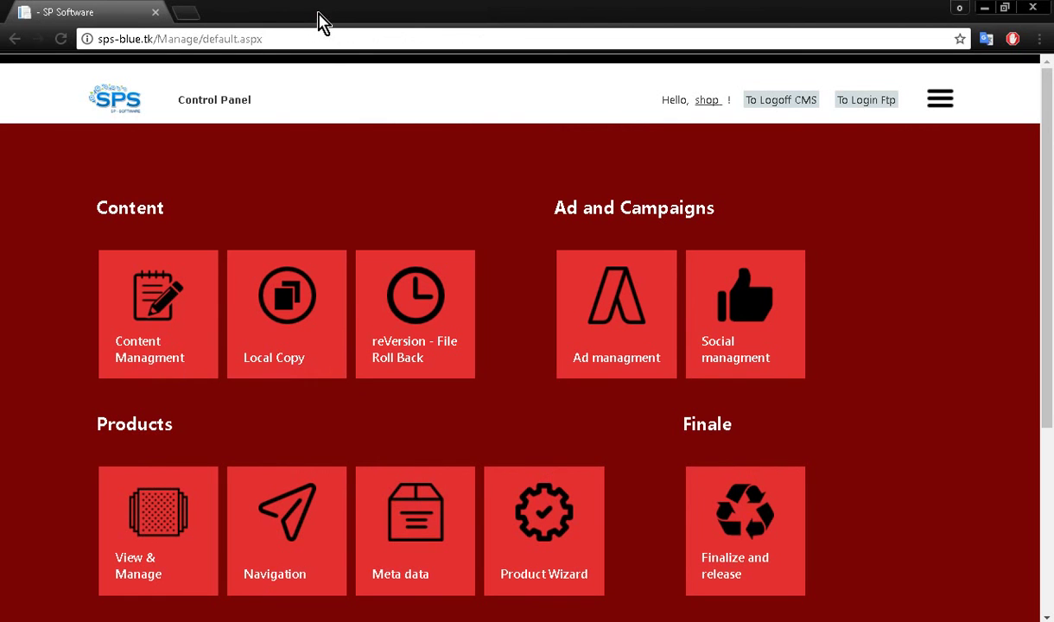